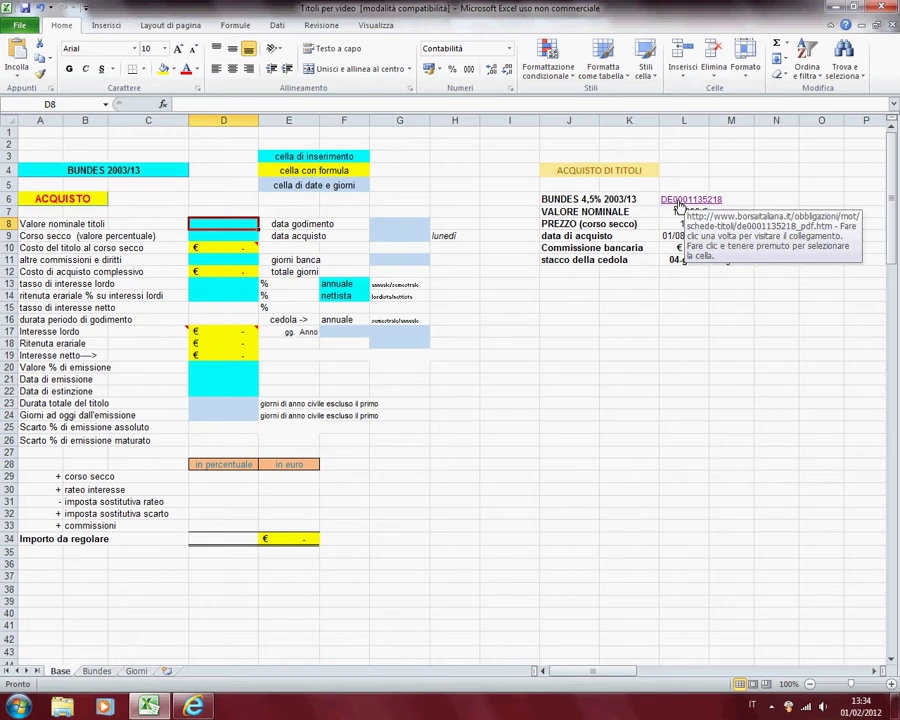
Open the Borsa Italiana product sheet linked from the bond's ISIN code and examine its issuer, issue, product and trading characteristics.
left_click(679, 205)
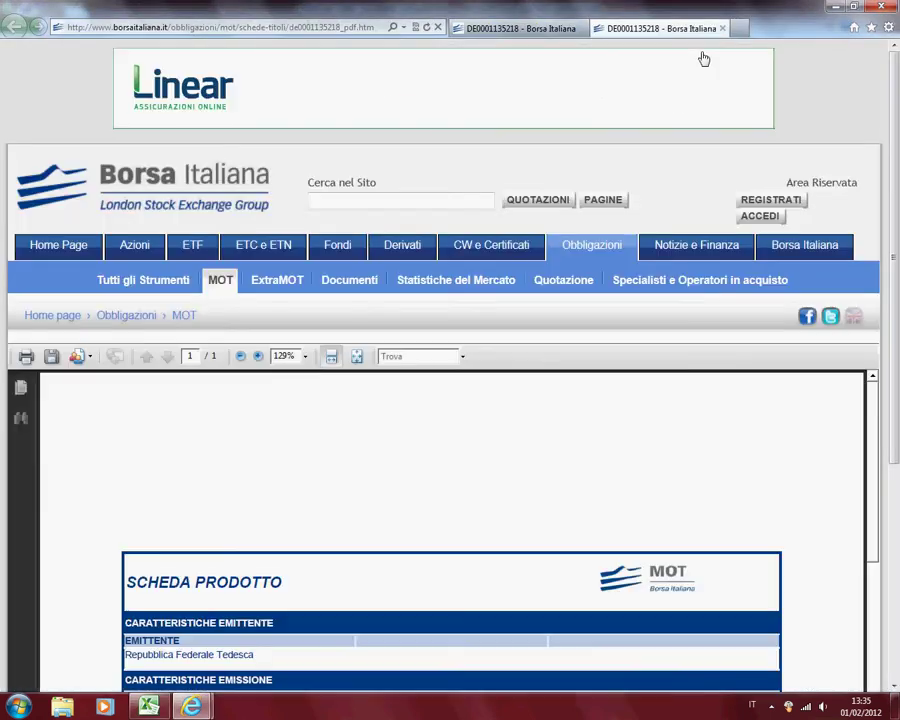
left_click_drag(889, 216, 897, 445)
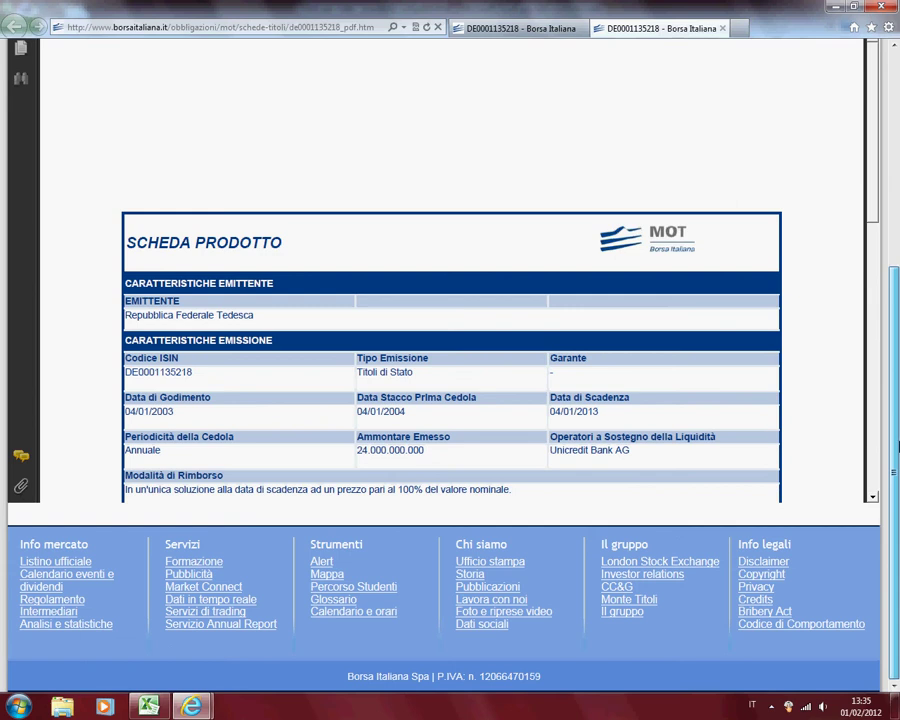
left_click(873, 499)
left_click(873, 499)
left_click(873, 499)
left_click(873, 499)
left_click(873, 499)
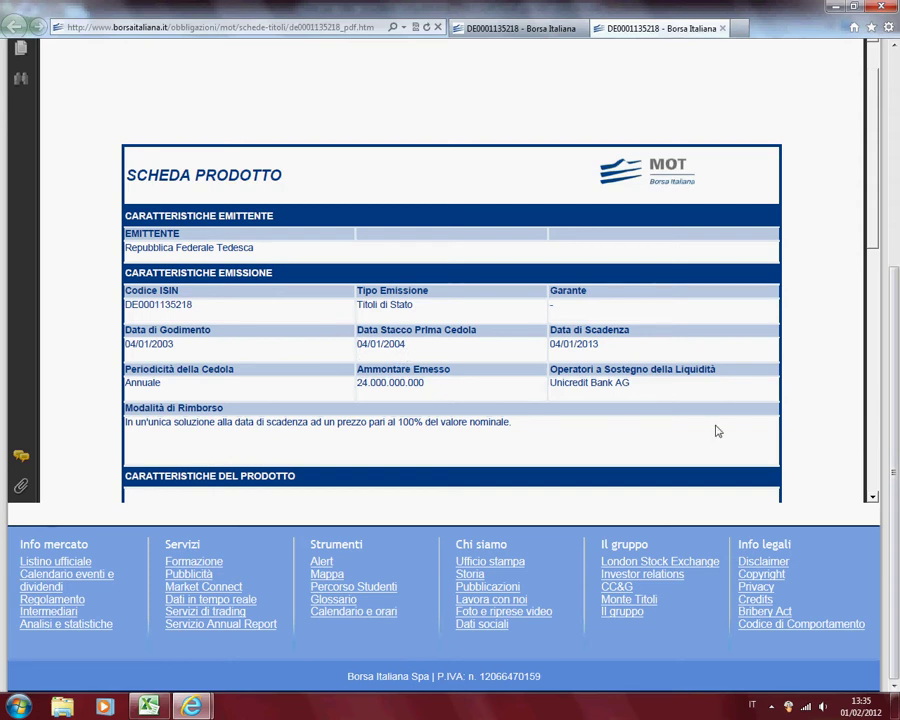
left_click(872, 498)
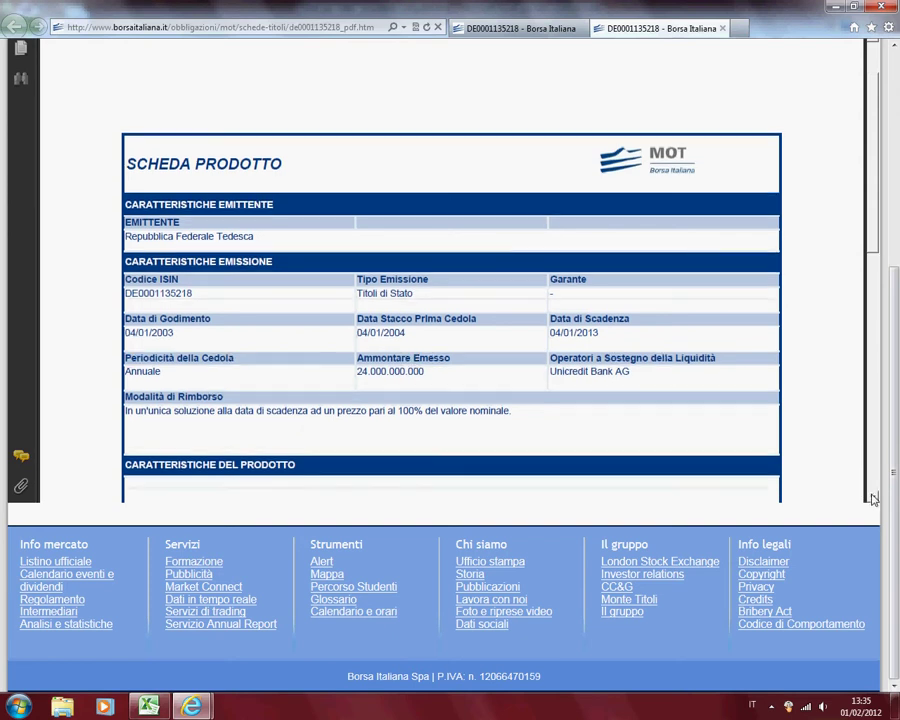
left_click_drag(872, 498, 872, 498)
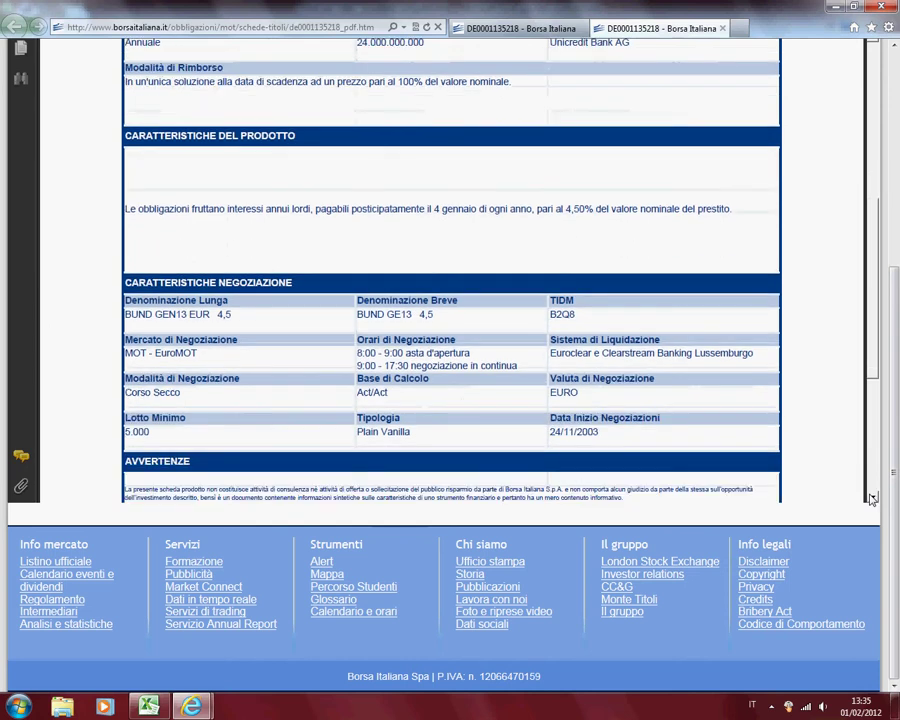
left_click(872, 498)
left_click(872, 498)
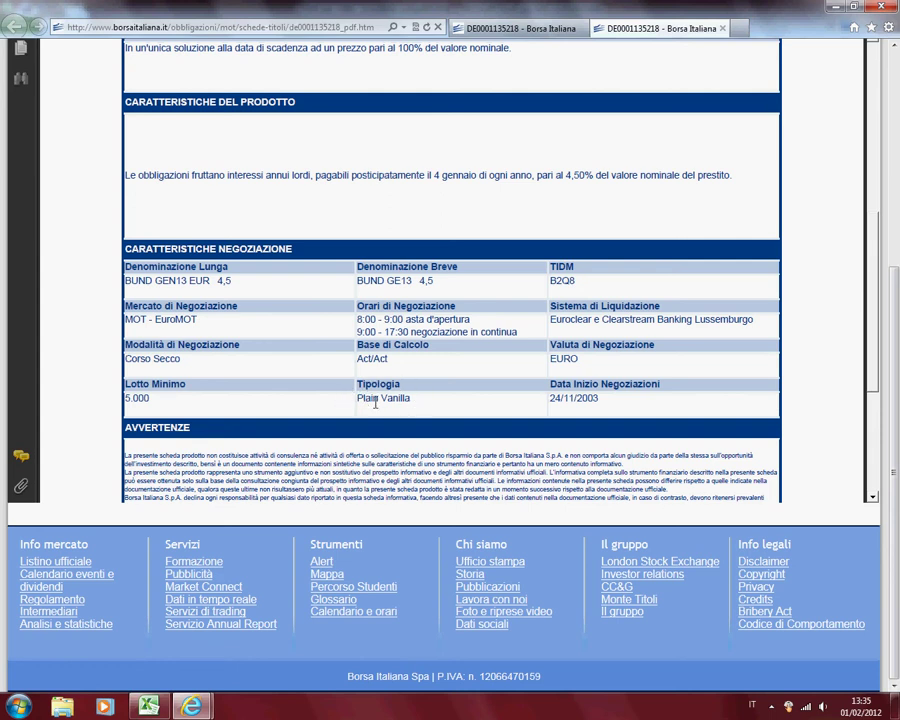
Return to the Excel workbook and review the bond's nominal value, clean price, purchase date and bank commission in the purchase data block.
left_click(148, 707)
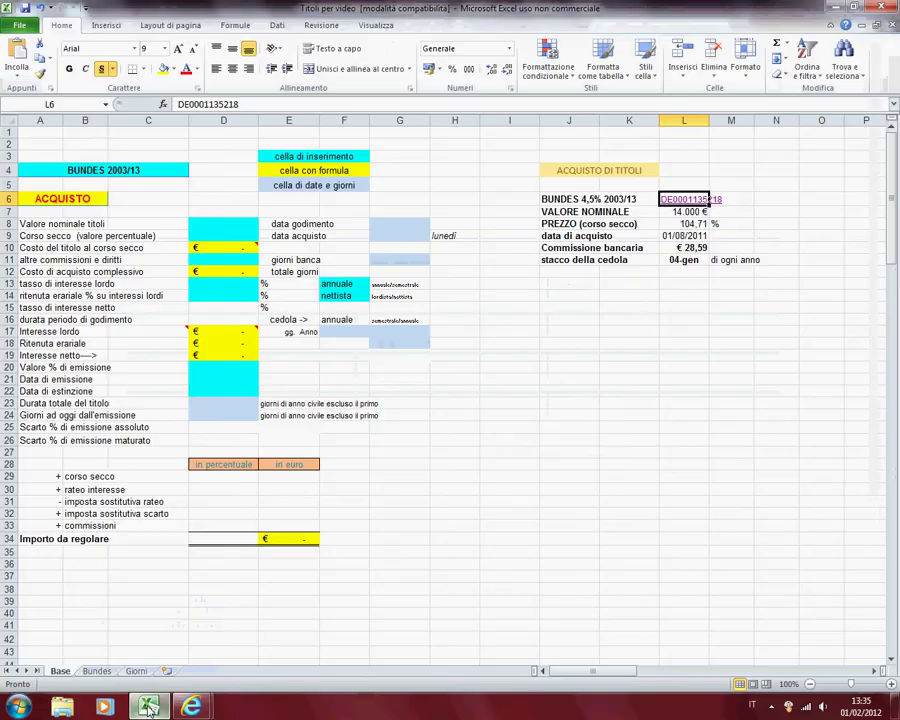
left_click(235, 225)
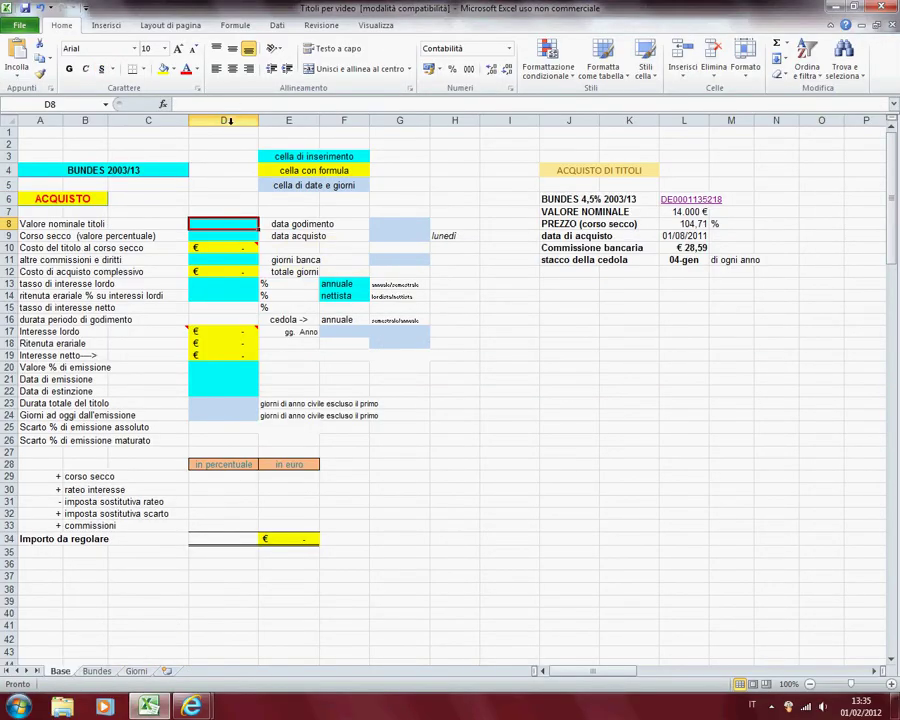
left_click(686, 212)
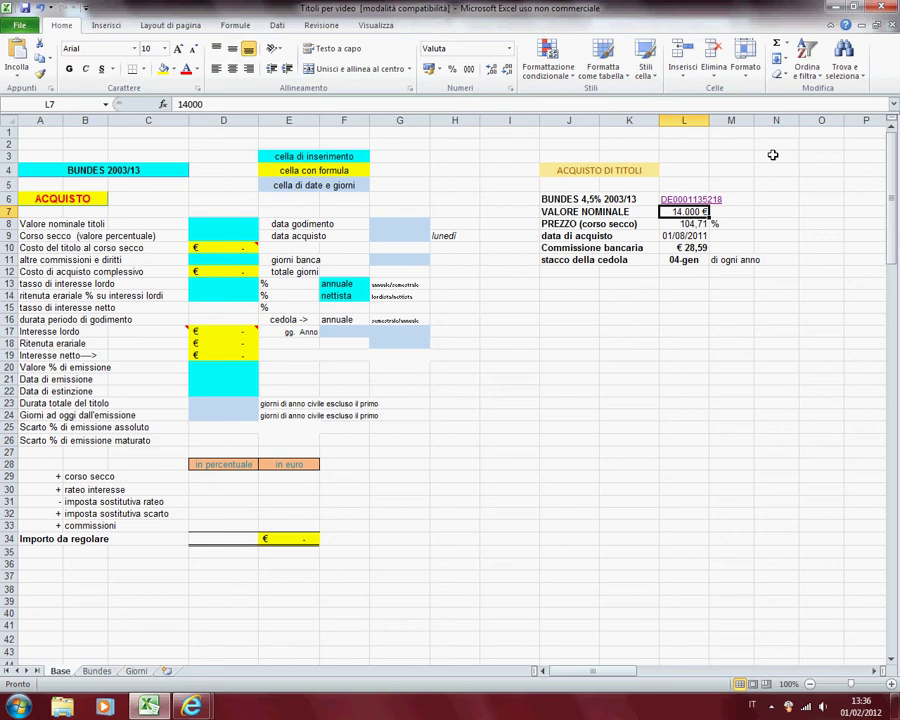
key("Down")
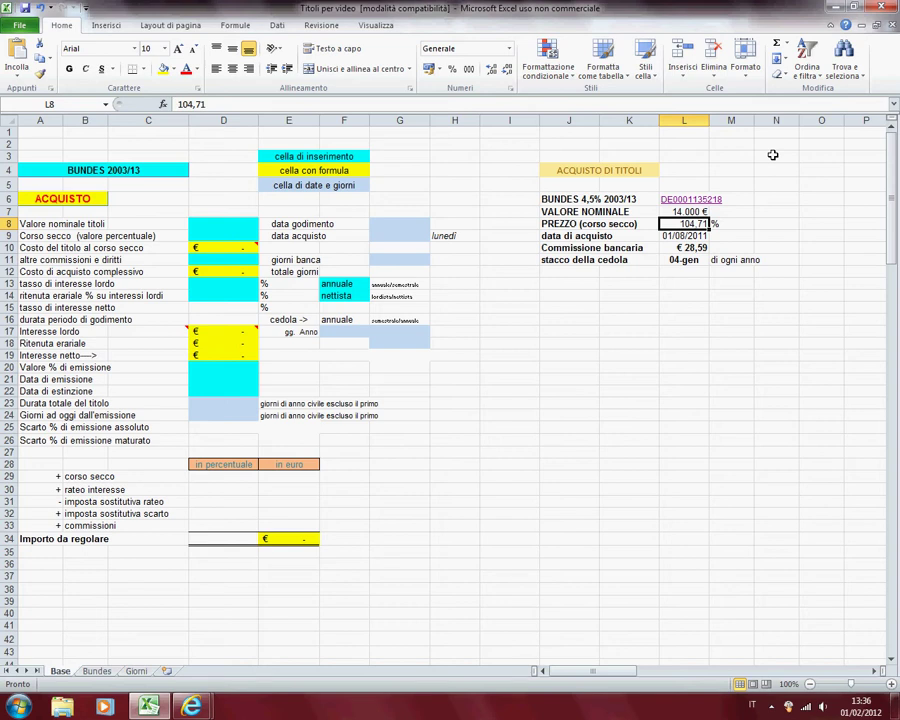
key("Right")
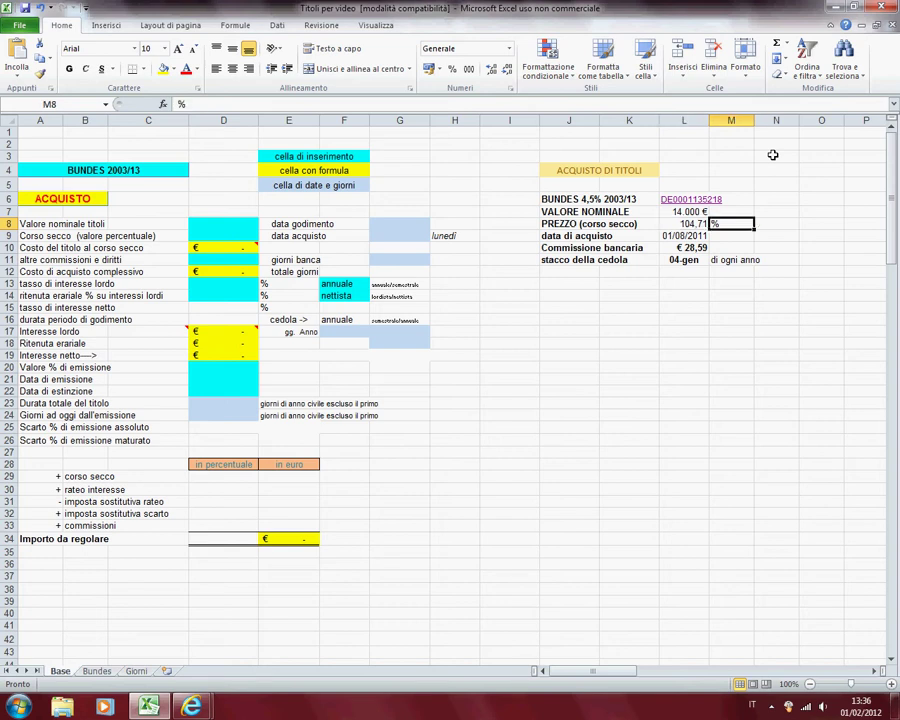
key("Up")
key("Left")
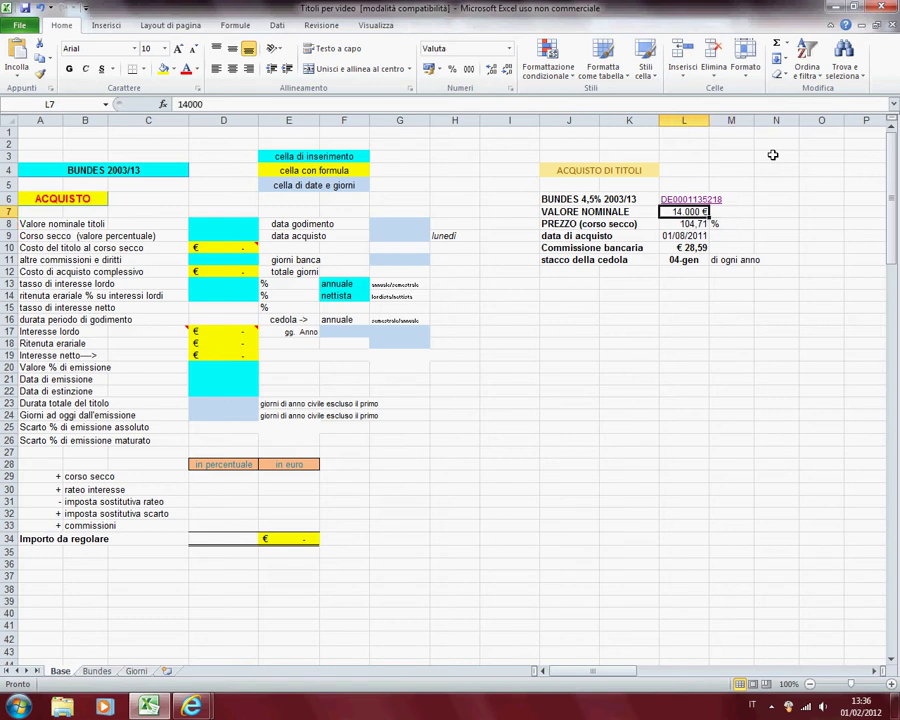
key("Down")
key("Down")
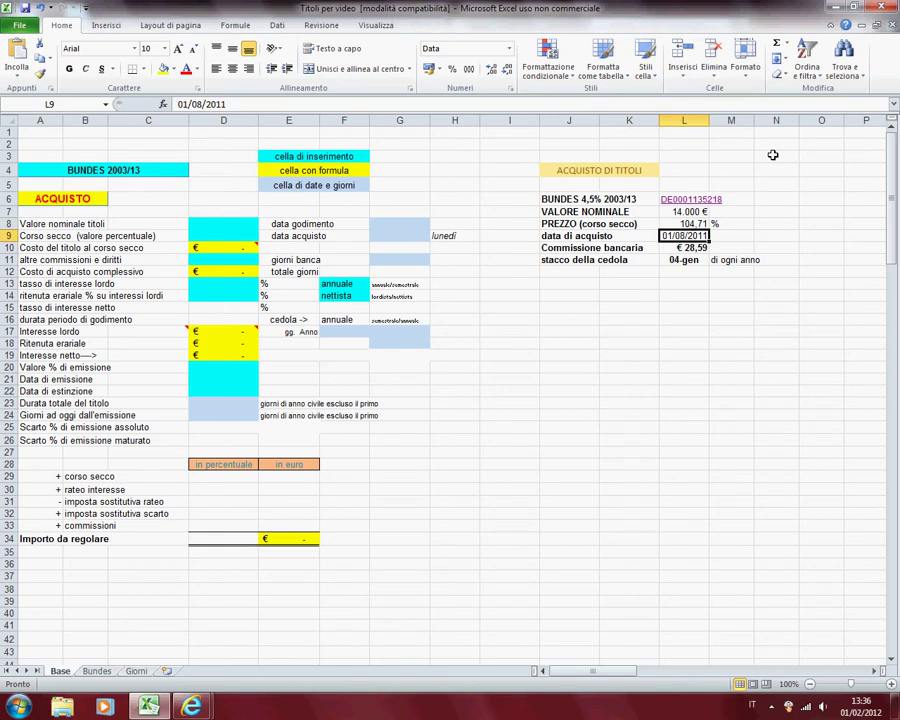
key("Down")
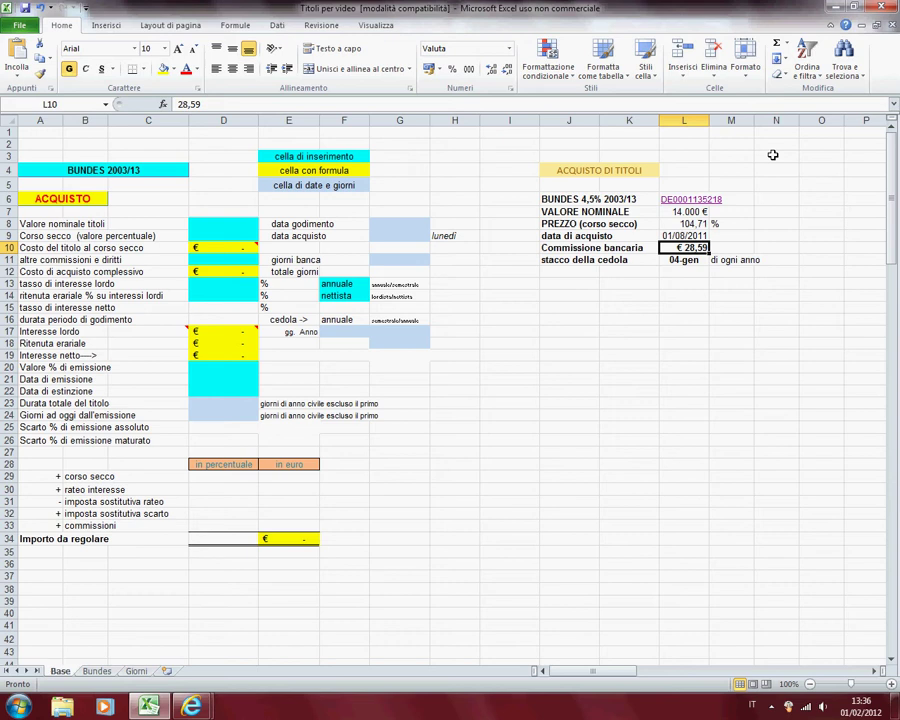
Enter the nominal value 14000 in cell D8 and the clean price 104,71 in cell D9.
key("Left")
key("Left")
key("Left")
key("Left")
key("Left")
key("Left")
key("Left")
key("Left")
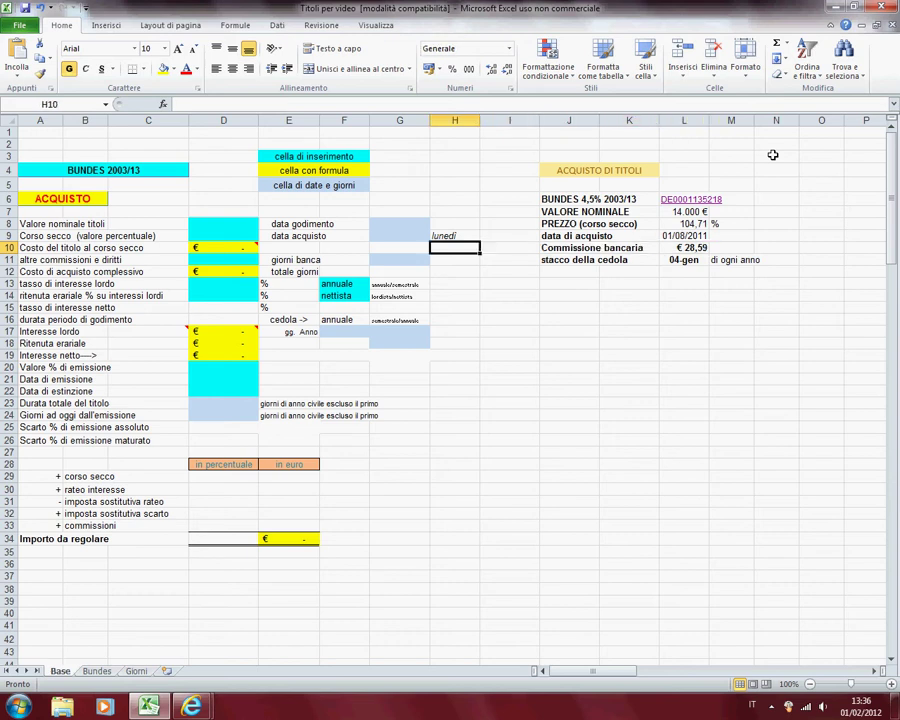
key("Up")
key("Up")
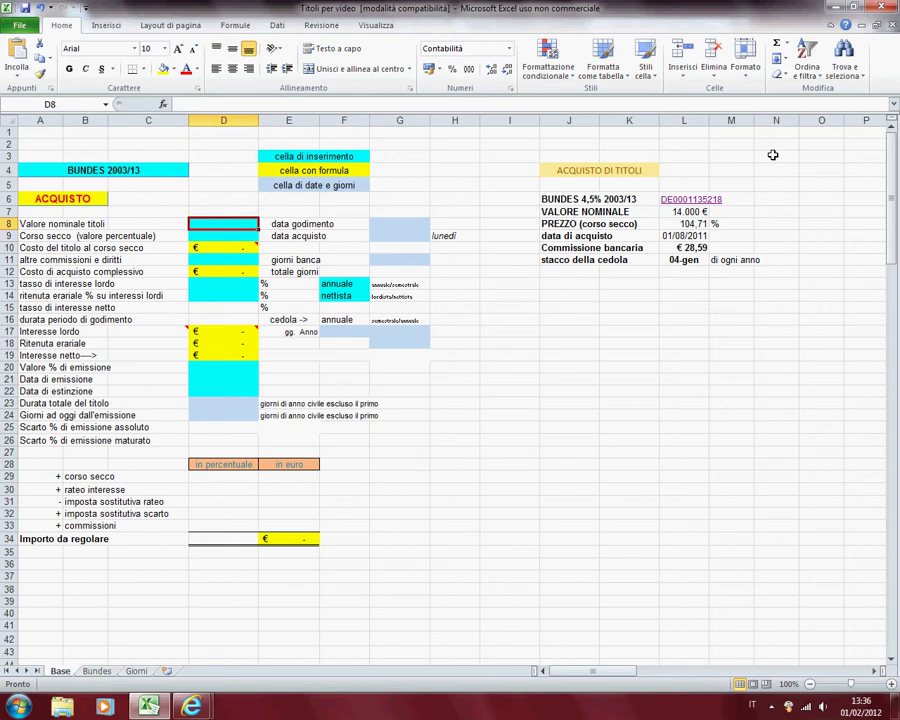
type("14000")
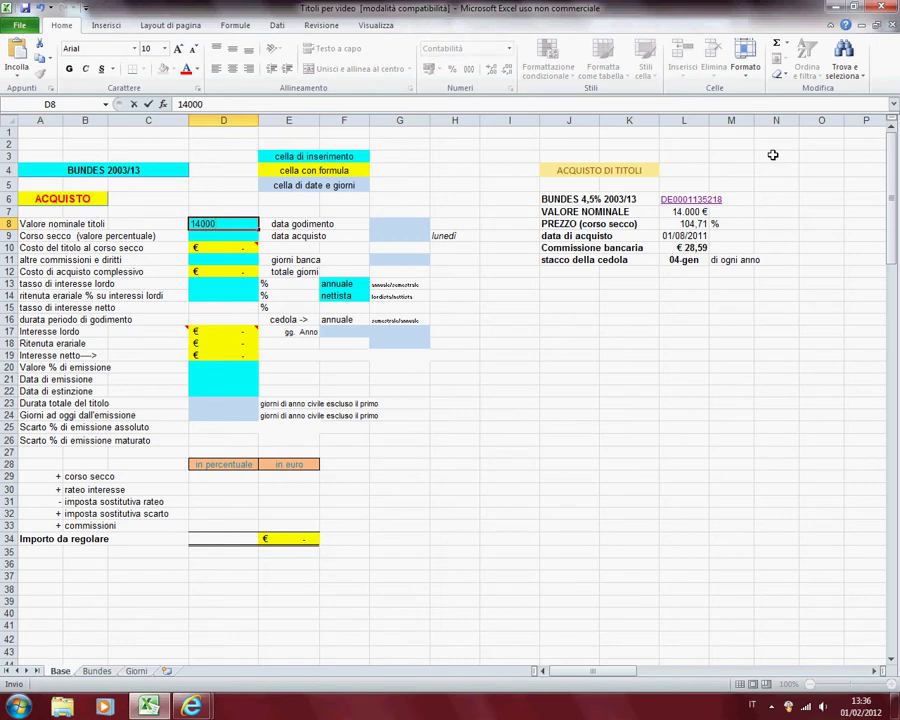
key("Return")
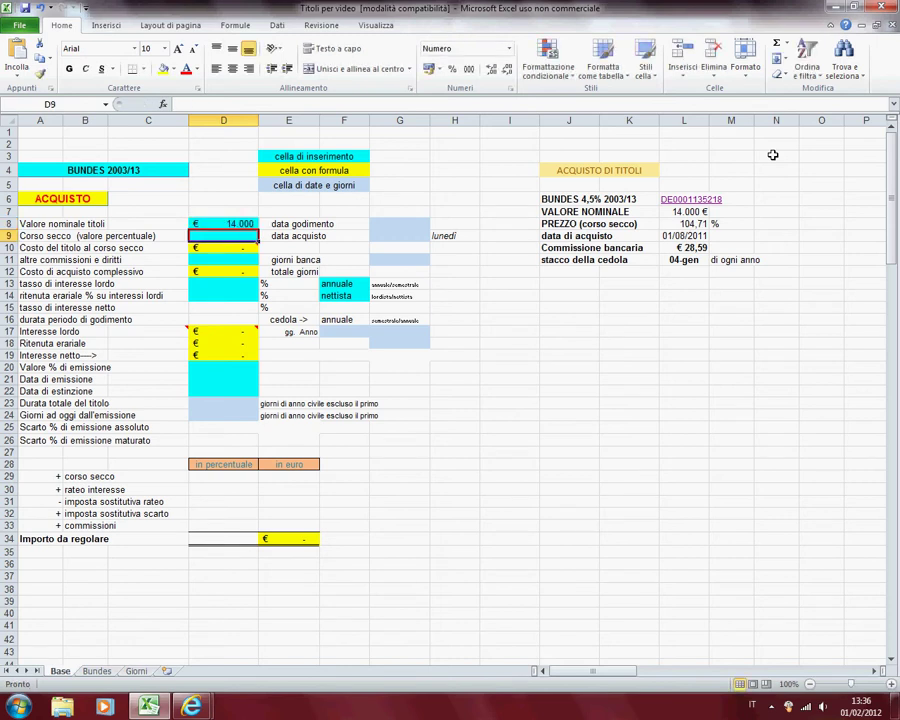
type("104,71")
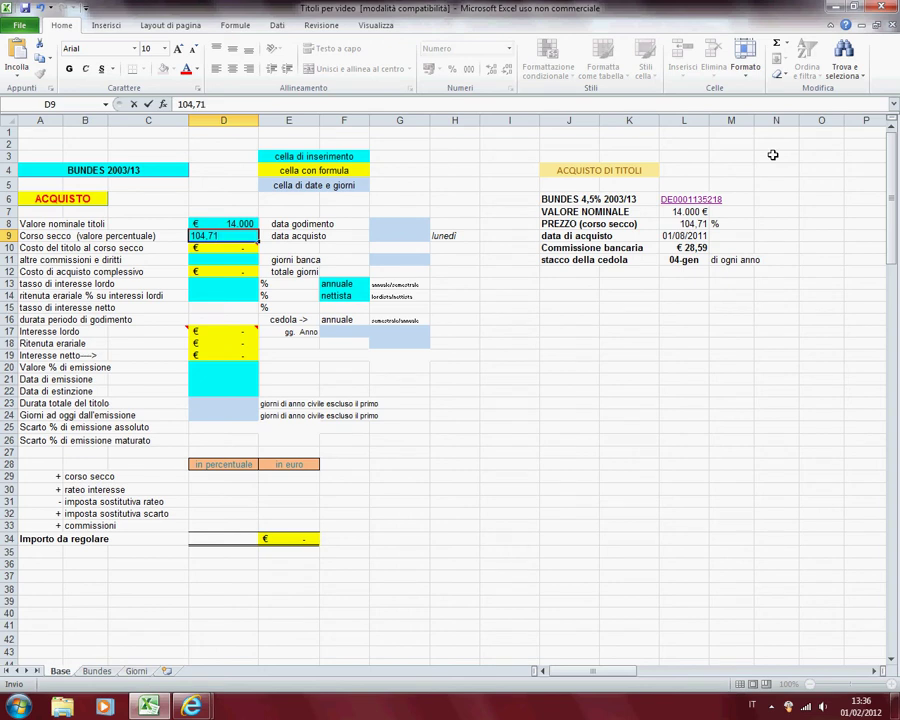
key("Return")
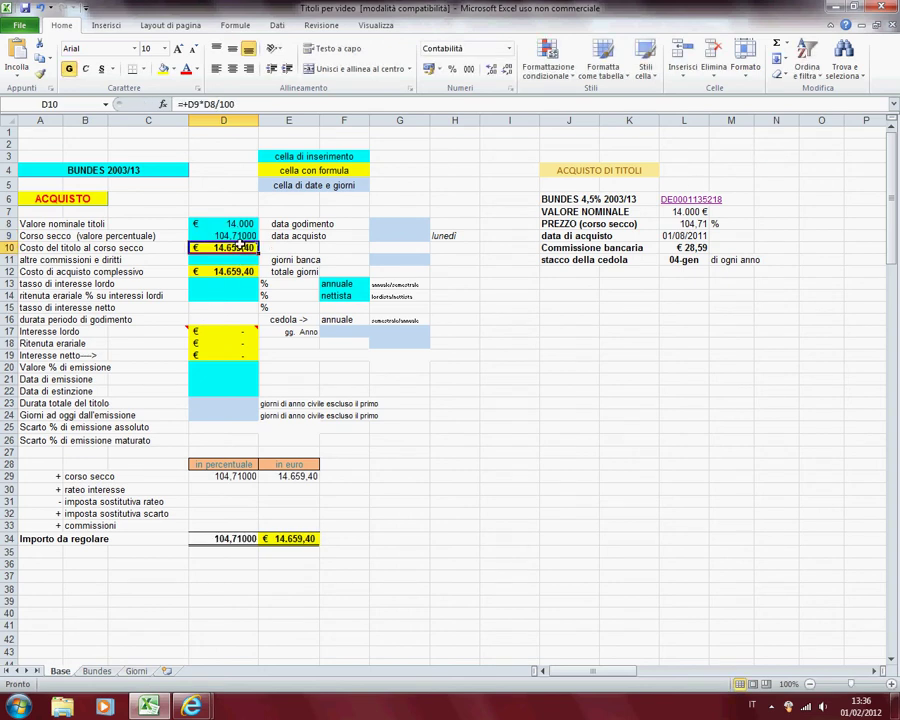
Check the comment on the clean-price cost cell D10, and enter 28,59 as other commissions and fees in D11.
mouse_move(250, 244)
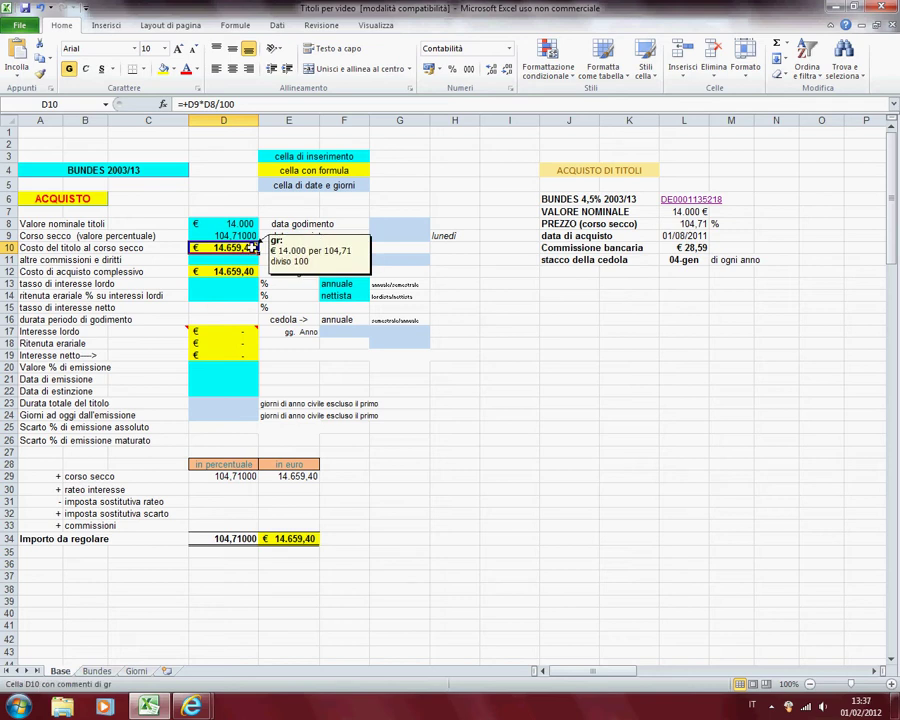
left_click(240, 259)
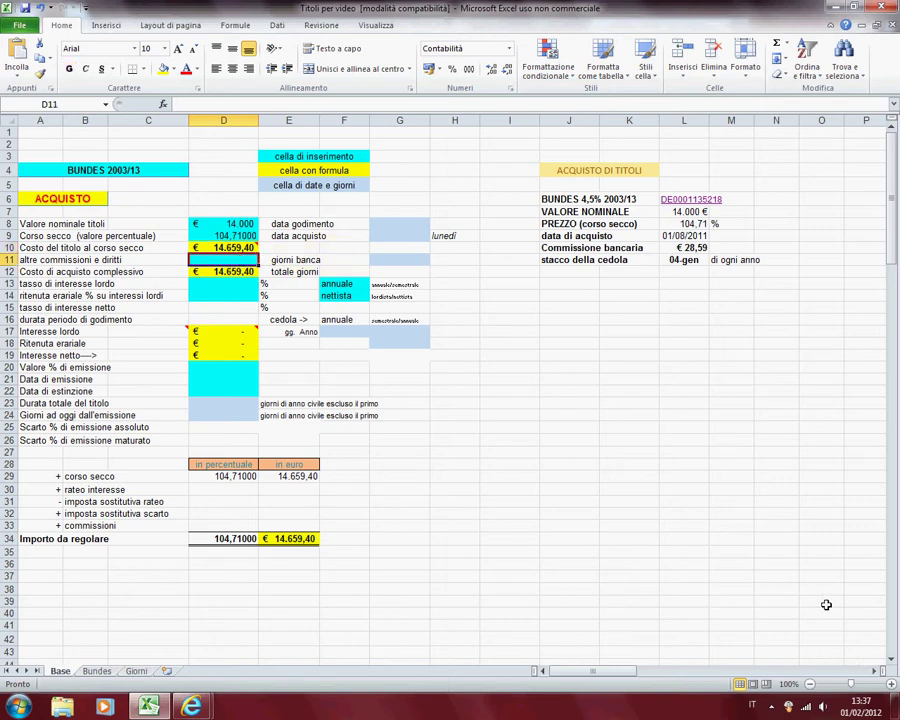
type("28,59")
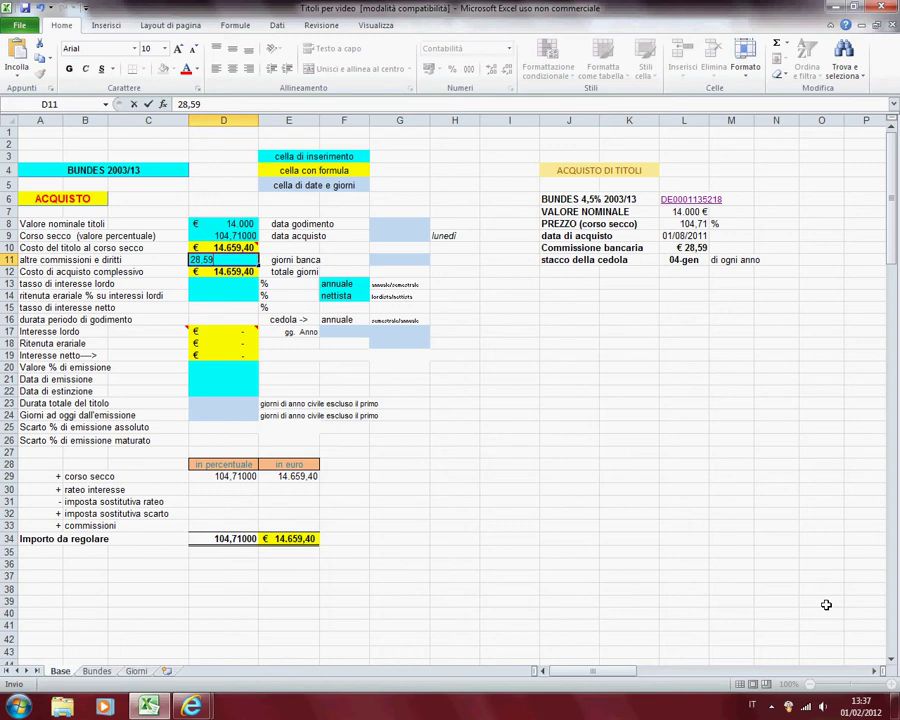
key("Return")
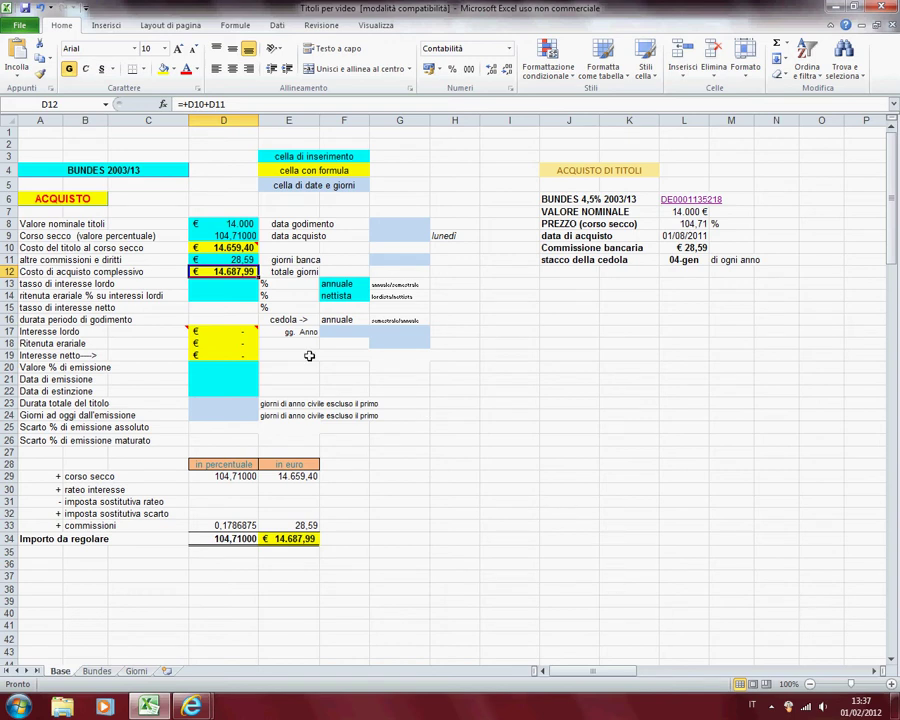
Set the gross interest rate to 4,5 in D13 and the withholding tax percentage to 12,5 in D14.
left_click(232, 284)
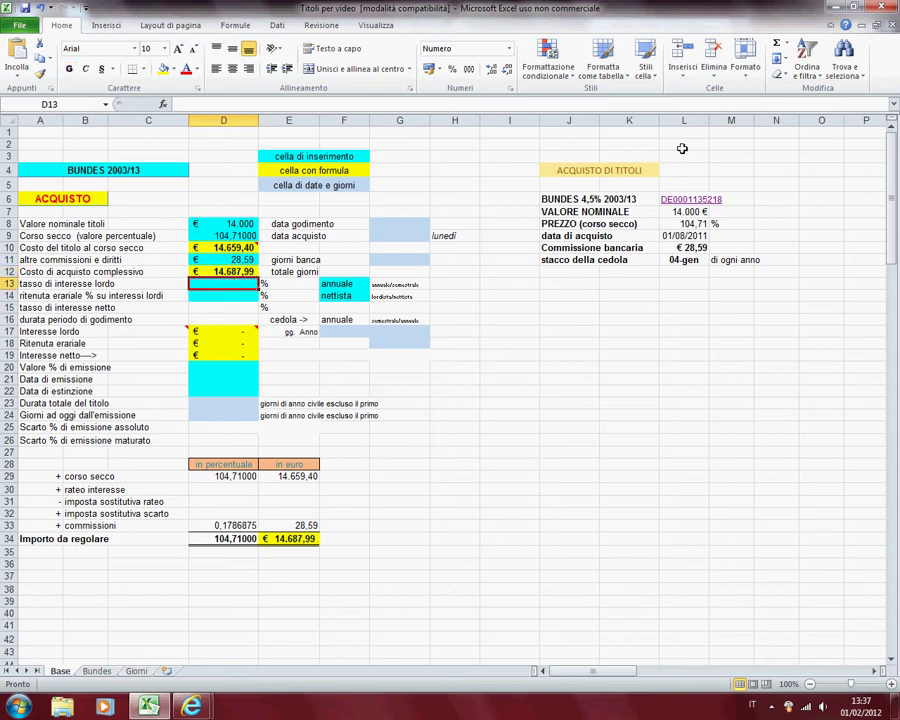
type("4,5")
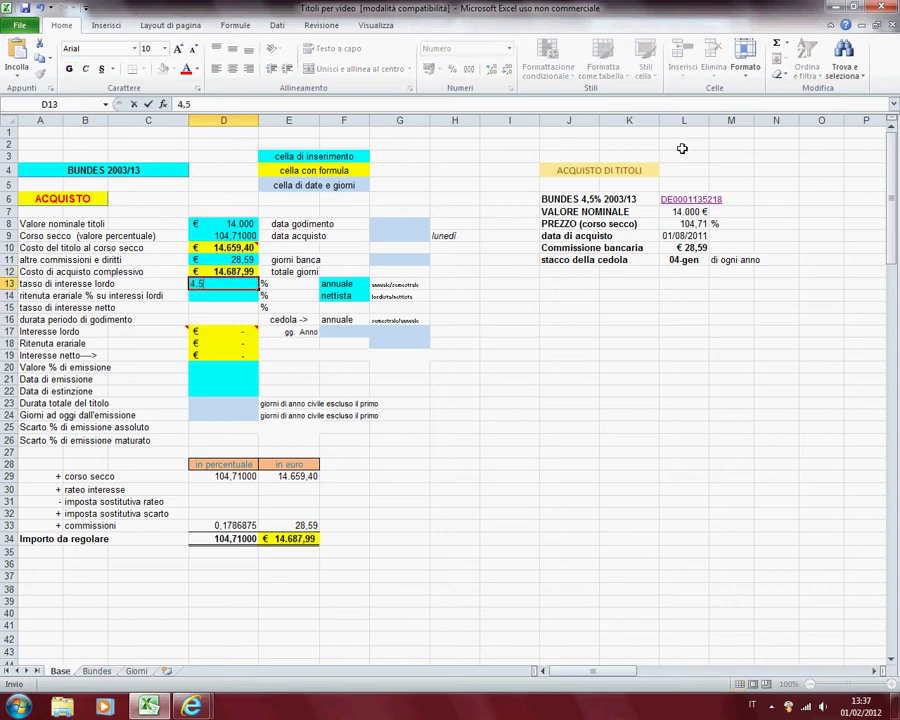
key("Return")
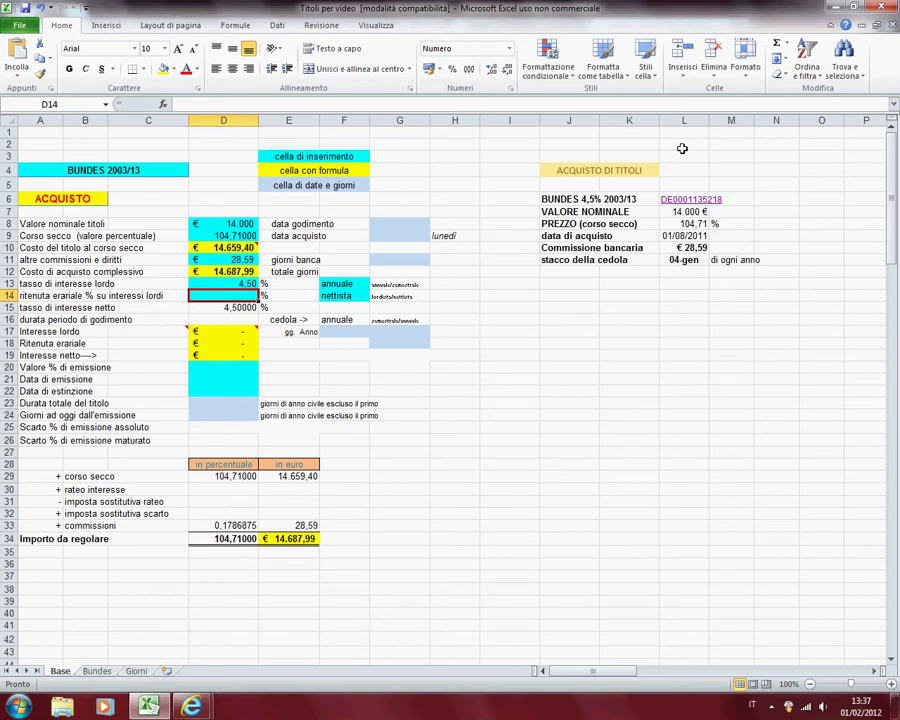
type("12,5")
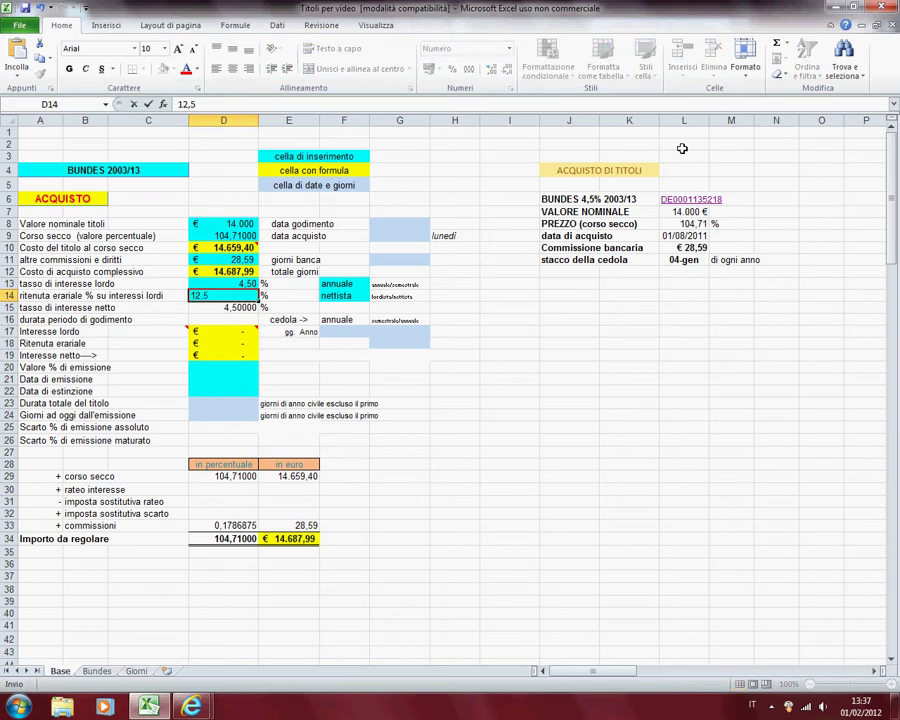
key("Return")
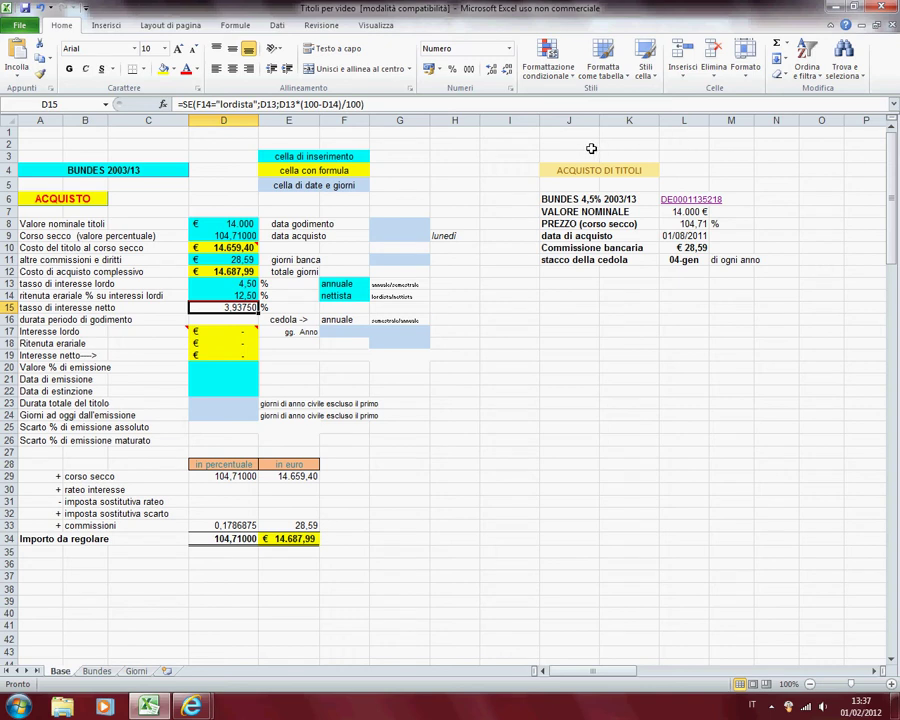
Enter the purchase date 01/08/2011 in cell G9.
left_click(384, 224)
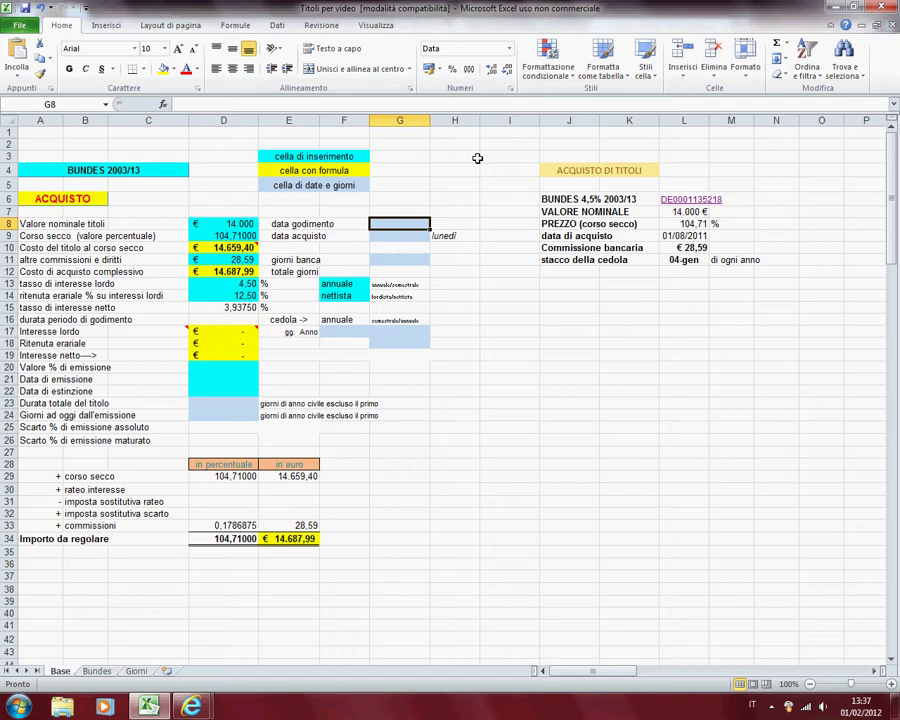
key("Return")
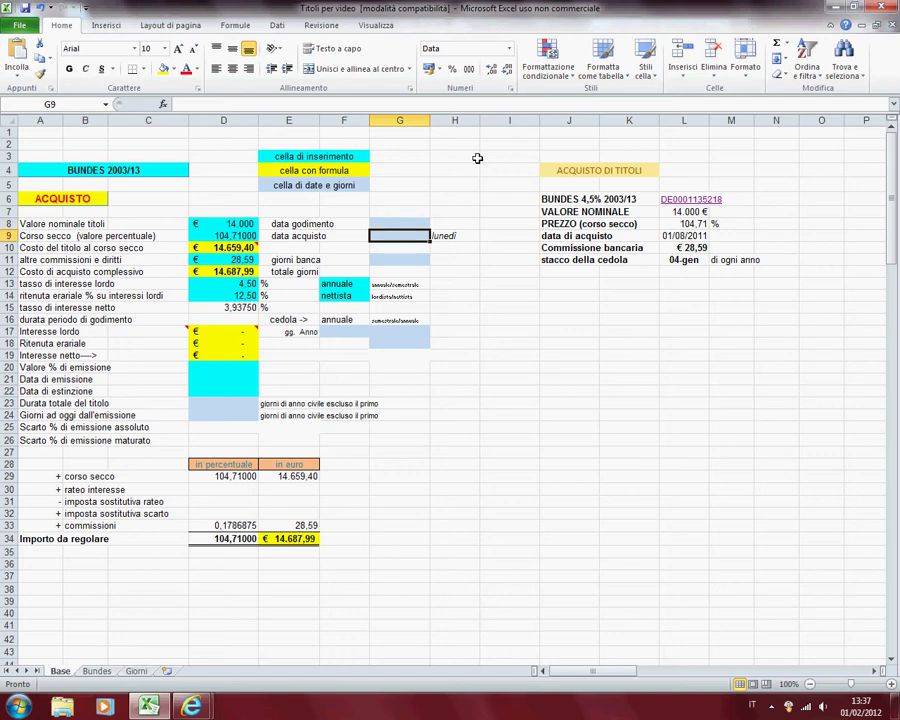
type("18/11")
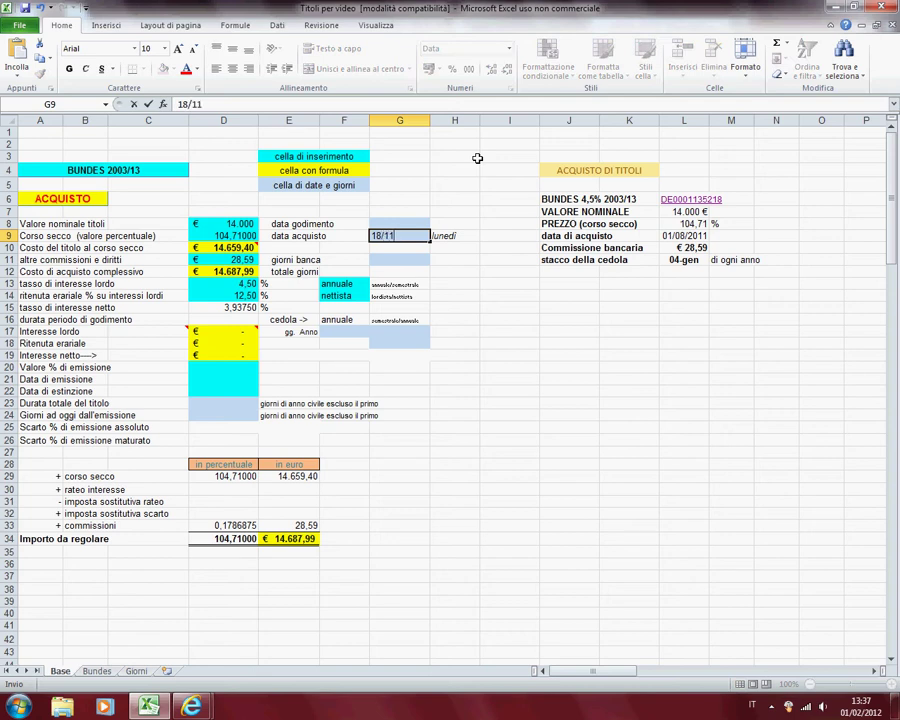
key("Escape")
type("1/8/11")
key("Return")
Enter 4/1/2011 as the interest accrual start date (data godimento) in cell G8.
key("Up")
key("Up")
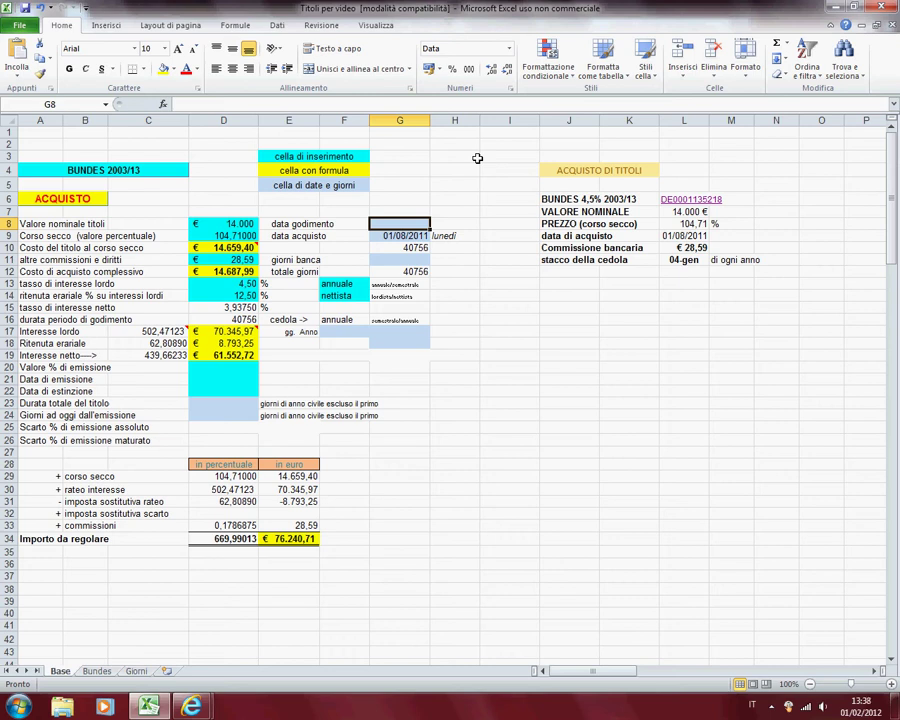
type("4")
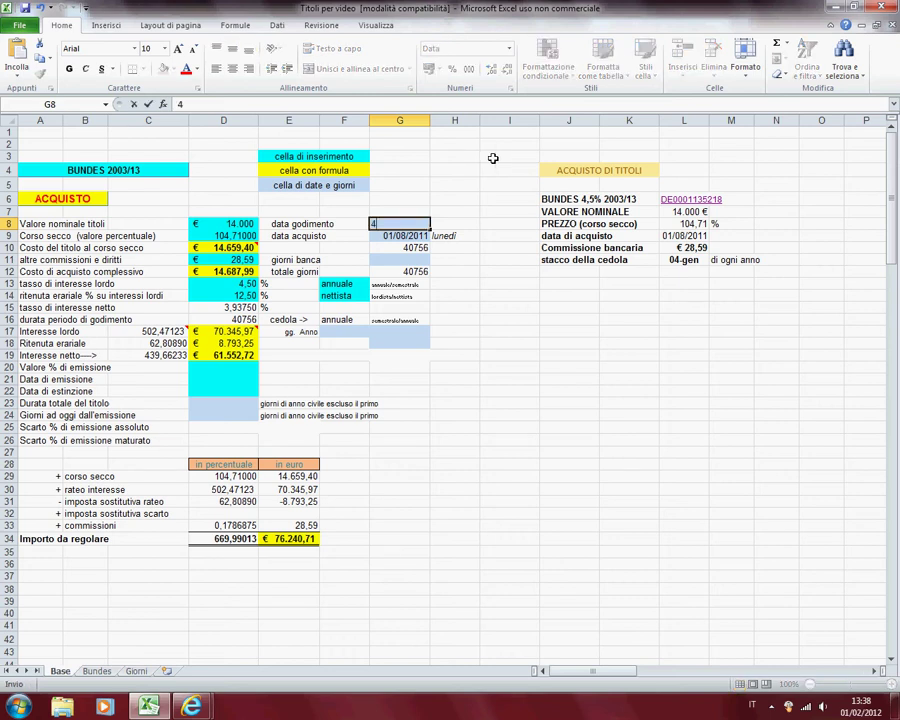
type("/1")
type("/2011")
key("Return")
key("Return")
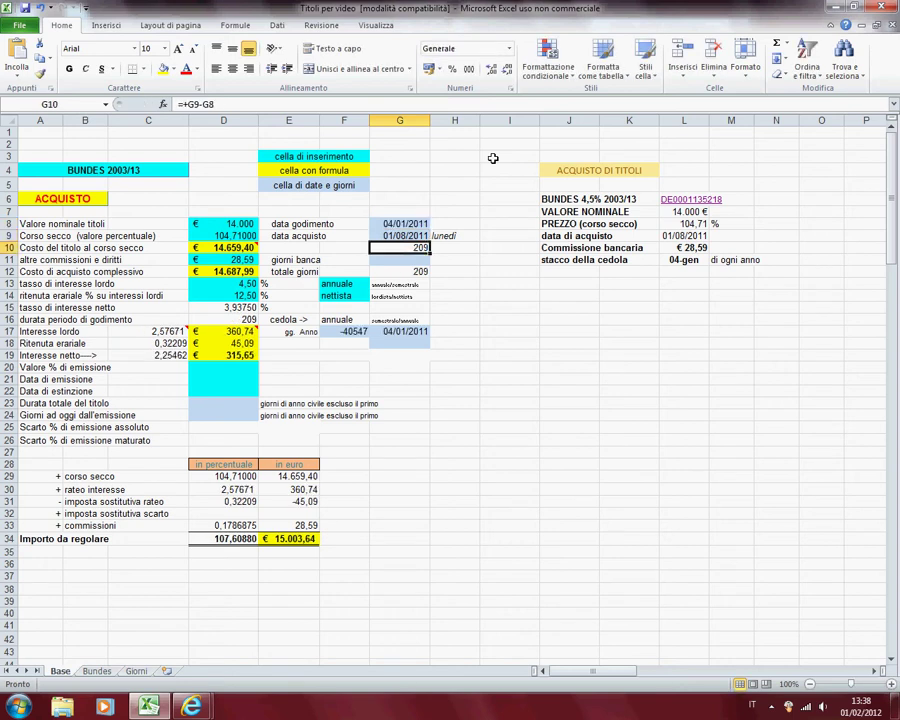
Enter 3 as the bank days (giorni banca) in cell G11.
key("Return")
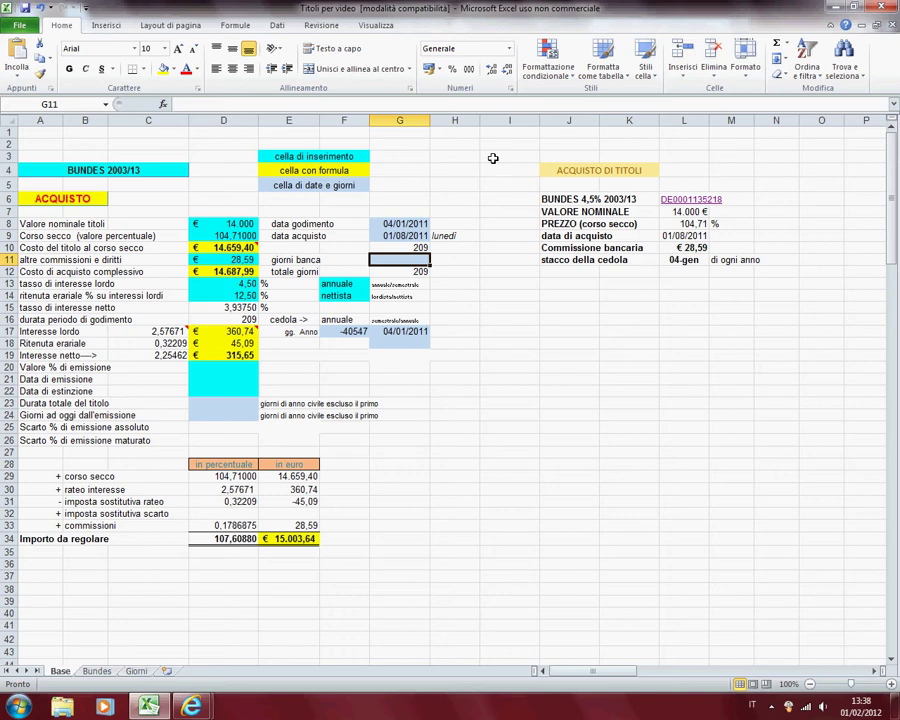
key("Up")
key("Up")
key("Right")
key("Left")
key("Down")
key("Down")
type("3")
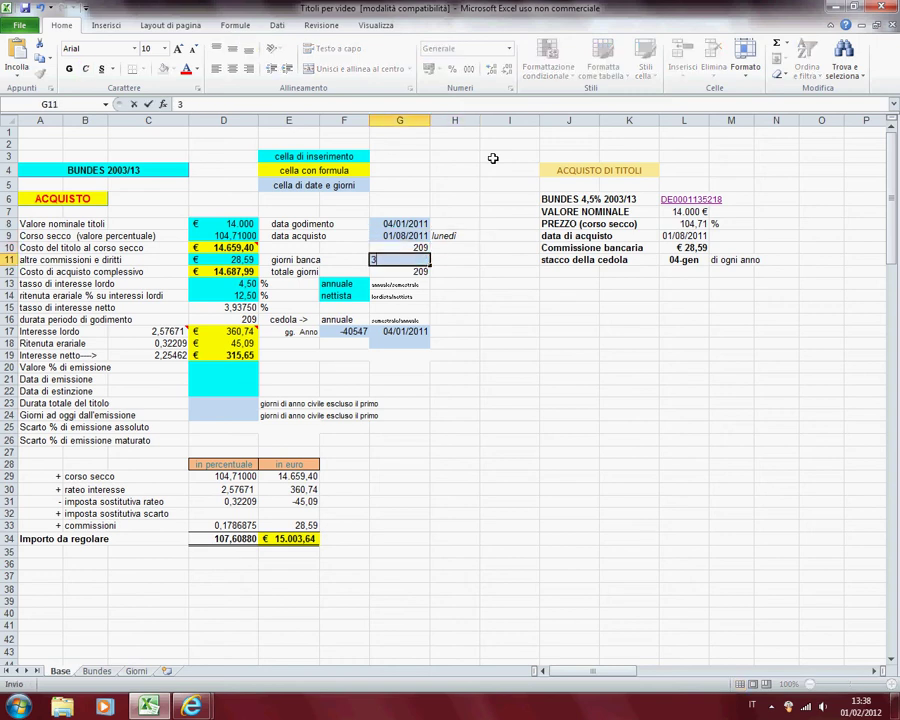
key("Return")
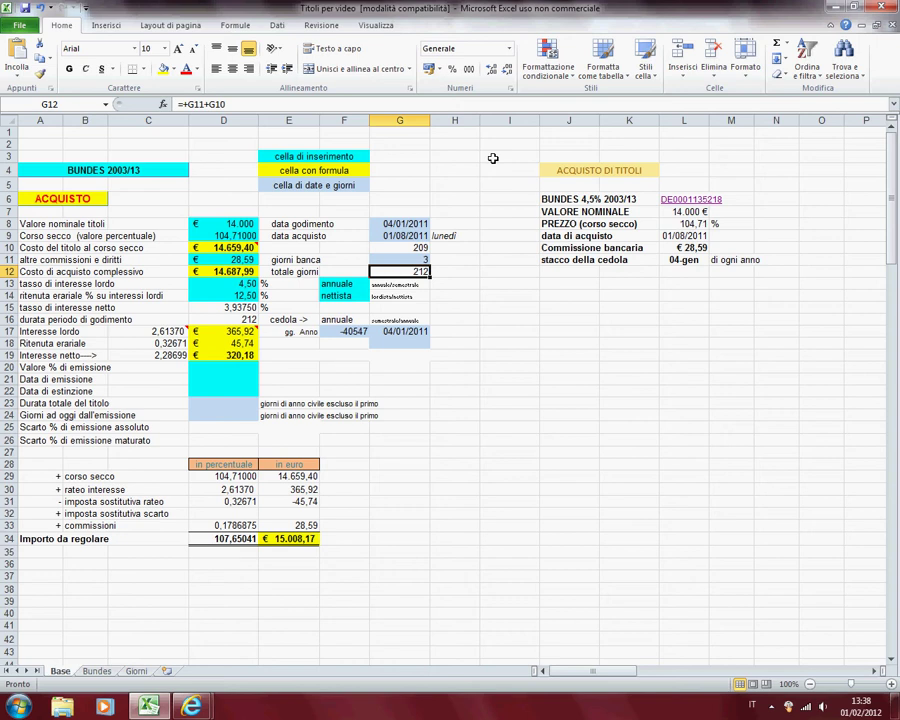
Enter 4/1/2012 as the end date of the annual coupon period in cell G18.
key("Left")
key("Left")
key("Down")
key("Down")
key("Down")
key("Down")
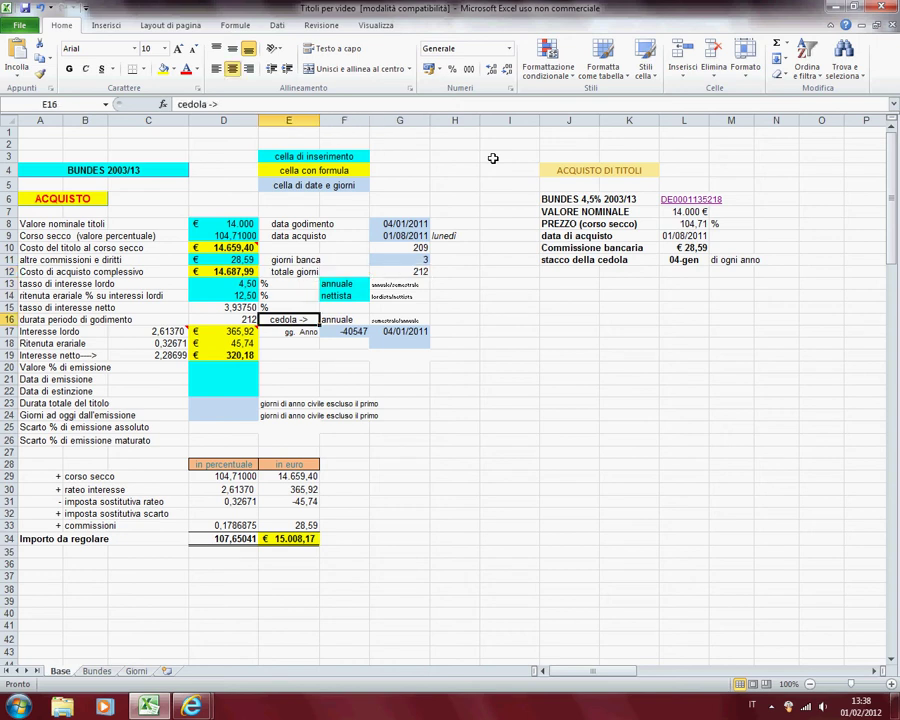
key("Right")
key("Down")
key("Right")
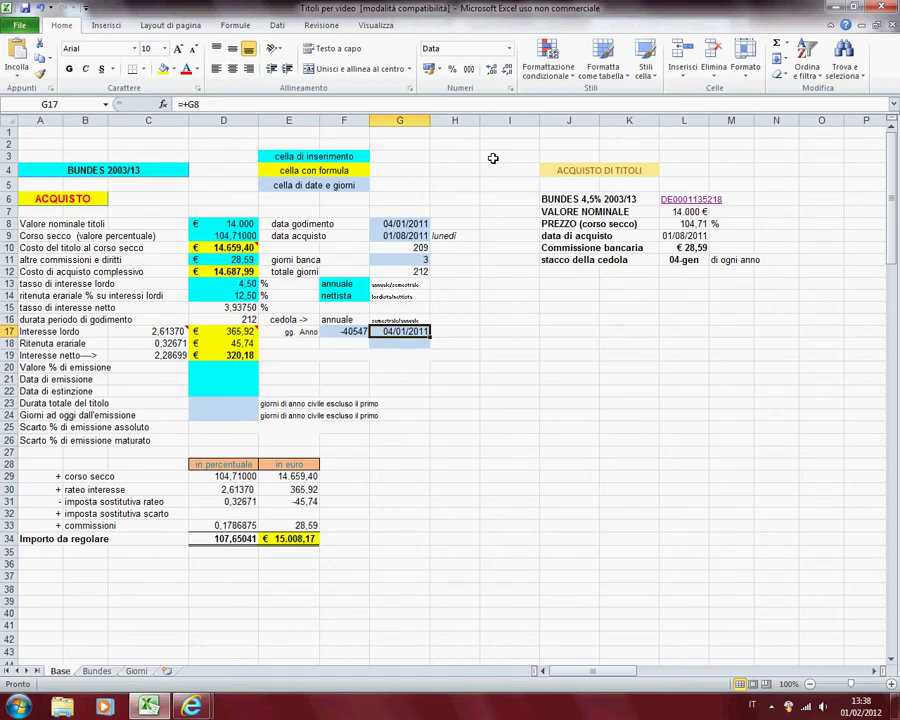
key("Down")
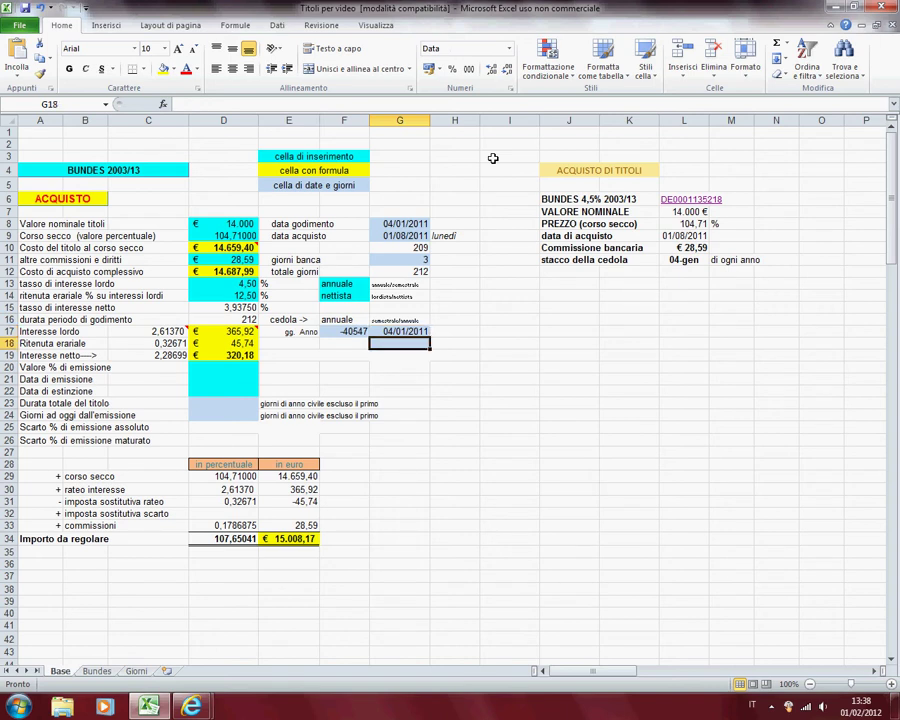
type("4/14")
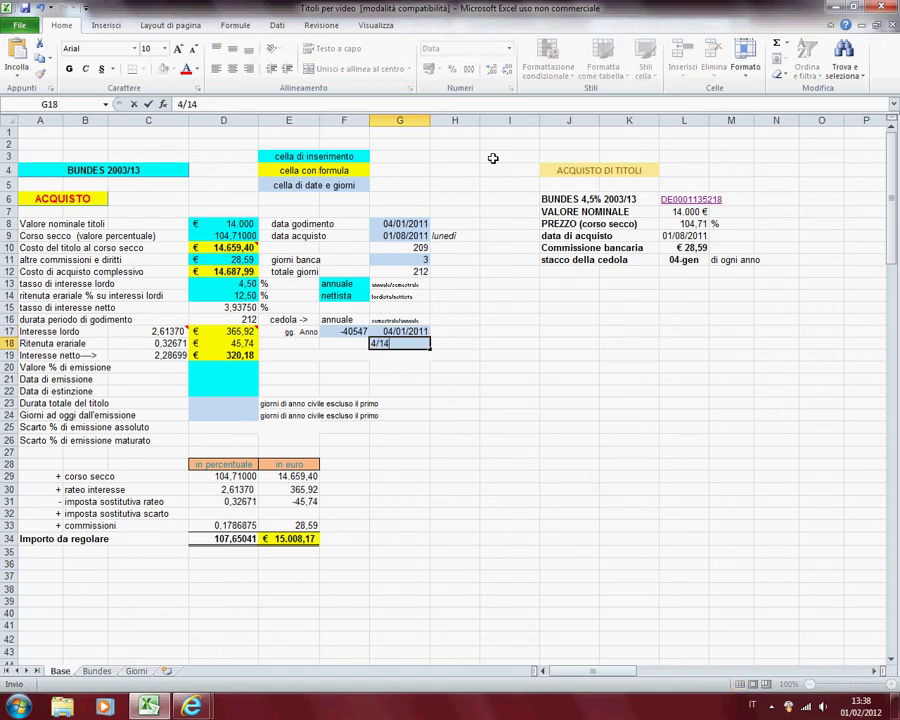
key("BackSpace")
type("/2012")
key("Return")
Examine the formulas for gross interest, withholding tax and net interest in D17:D19, and the percentage formulas in C17:C18.
key("Up")
key("Up")
key("Left")
key("Left")
key("Left")
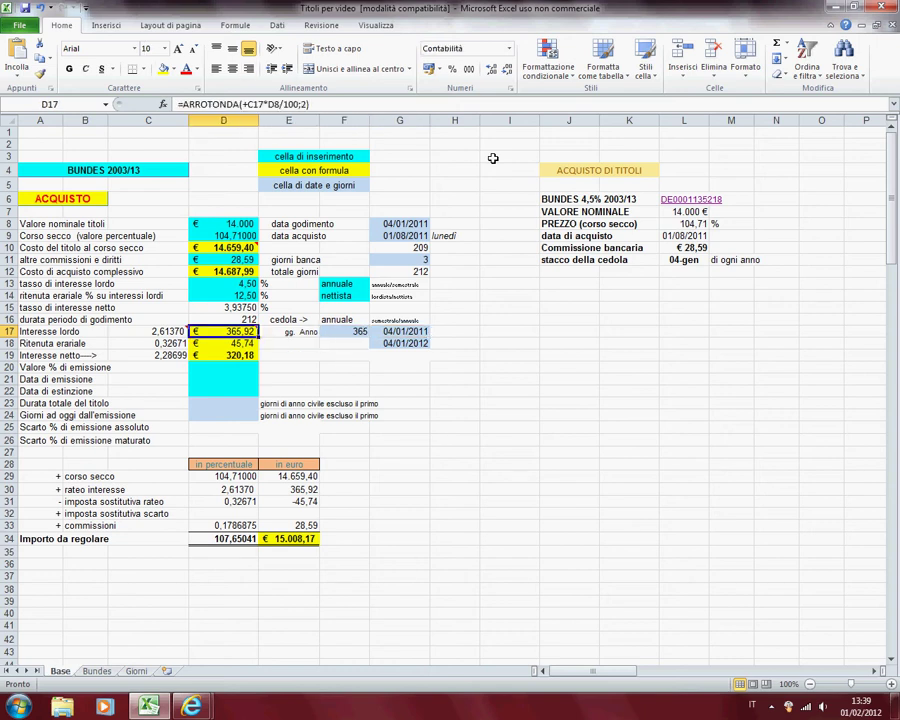
mouse_move(221, 333)
left_click(225, 344)
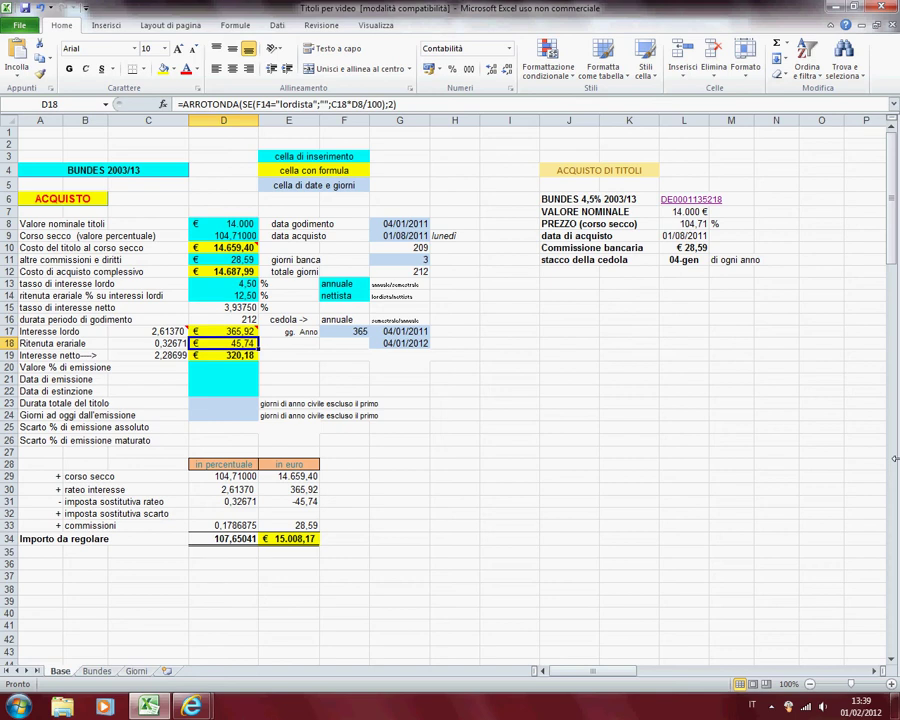
key("Up")
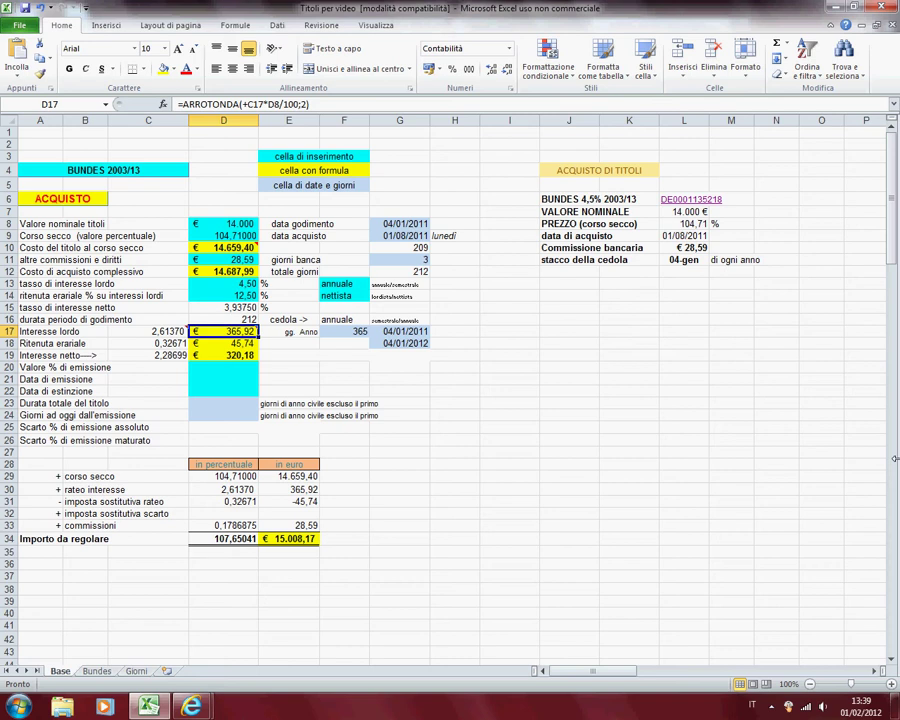
key("Down")
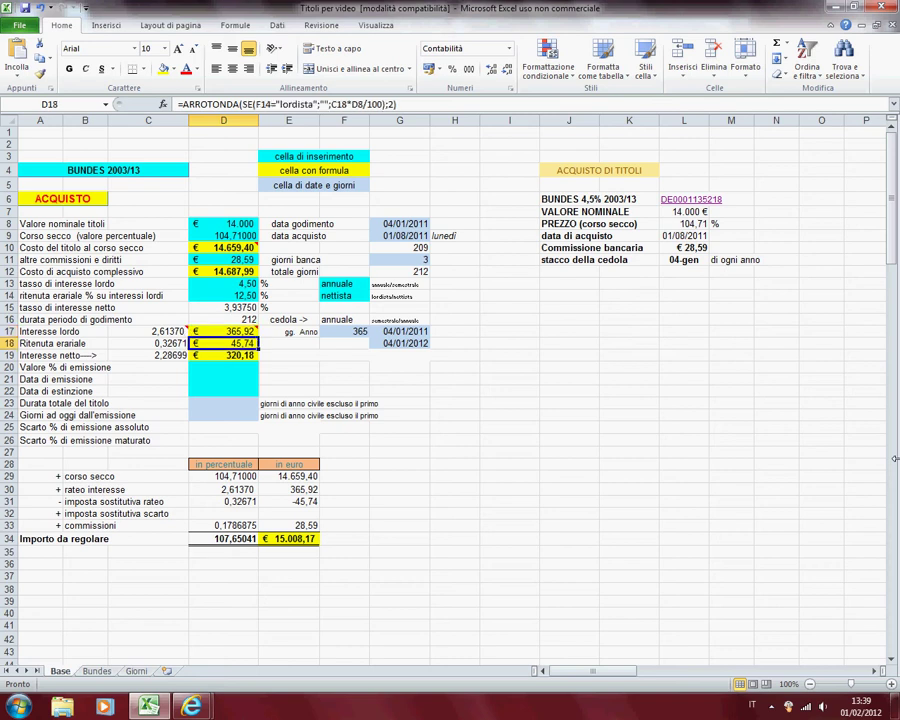
key("Down")
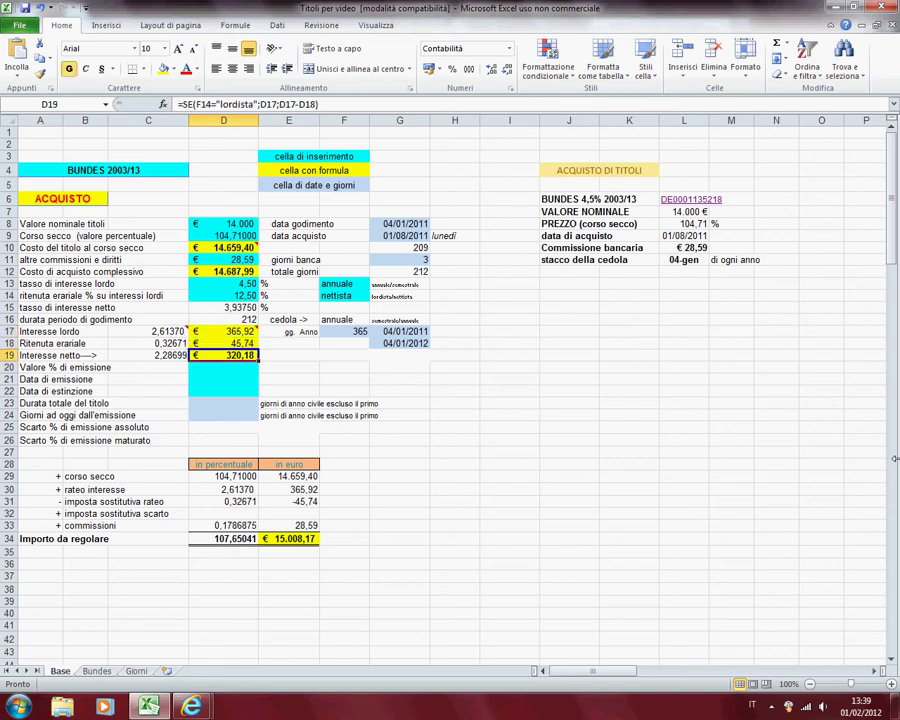
key("Left")
key("Up")
key("Up")
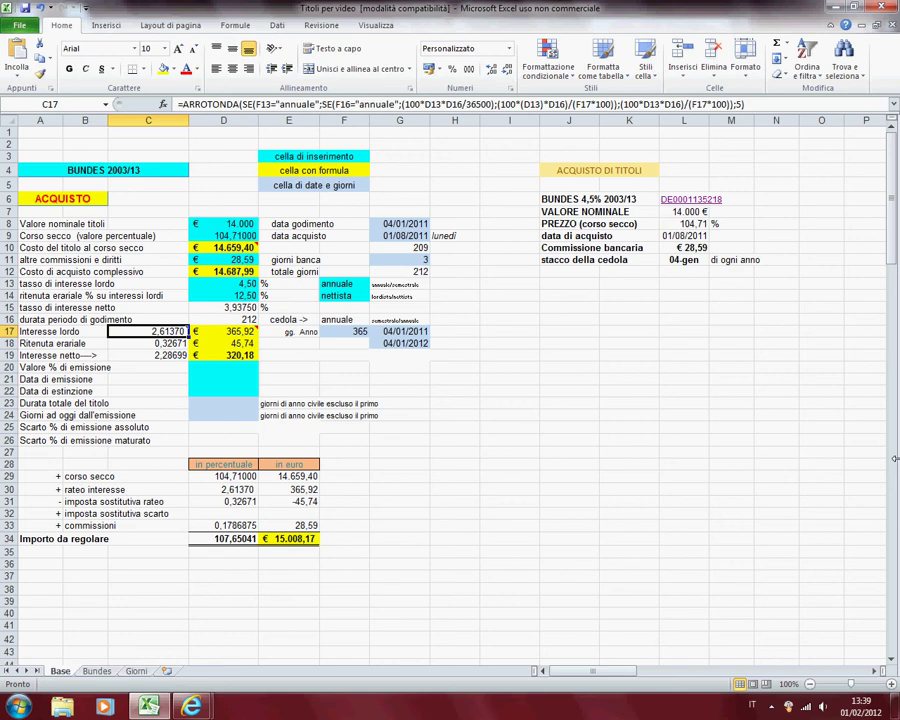
key("Down")
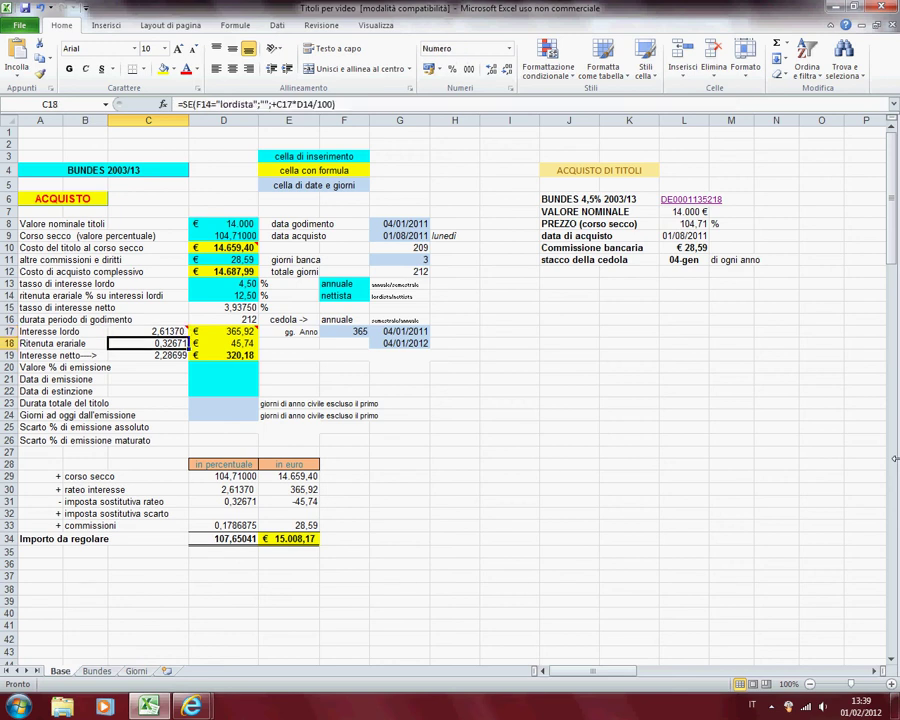
Enter 100 as the issue value percentage (Valore % di emissione) in cell D20.
key("Down")
key("Down")
key("Right")
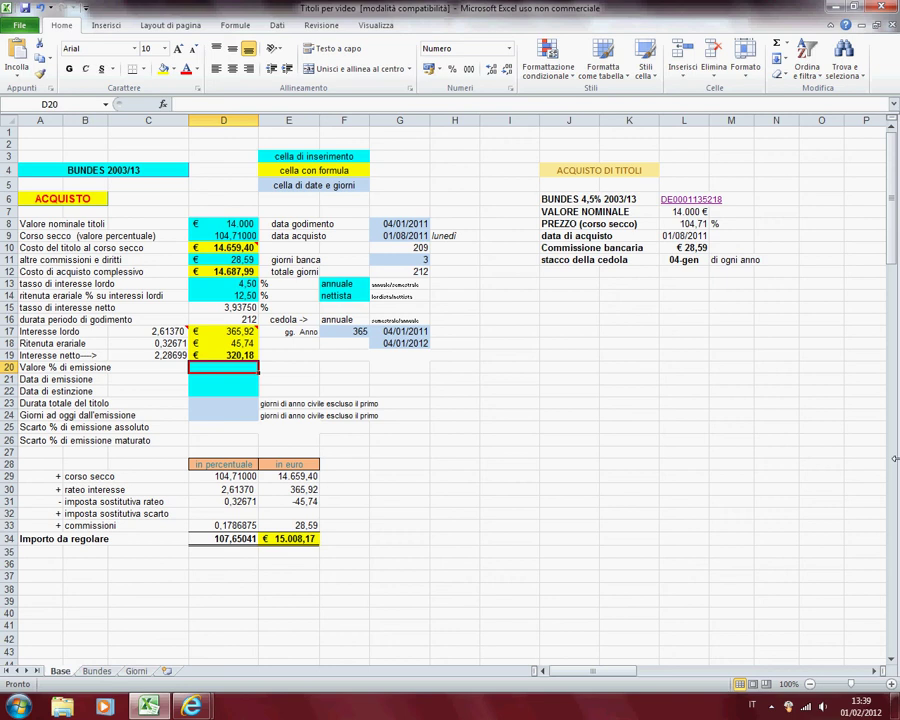
type("100")
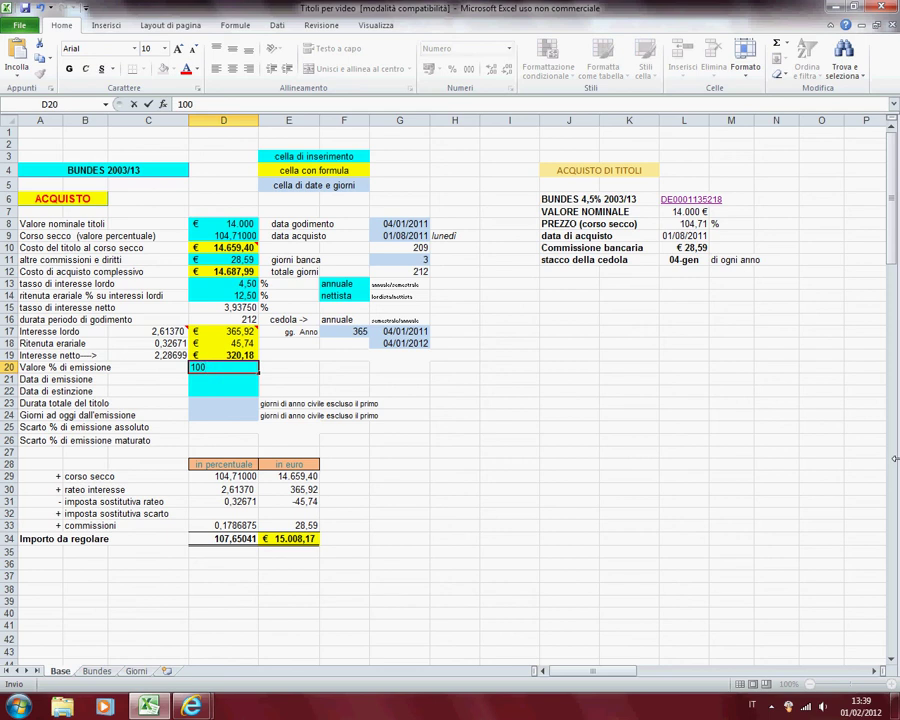
key("Return")
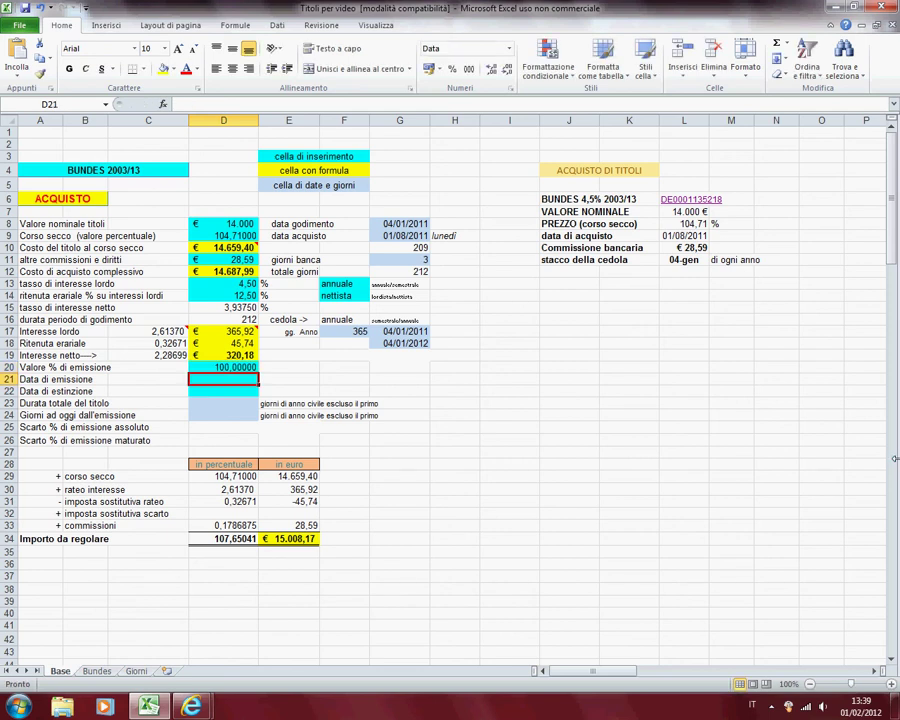
Review the euro settlement breakdown in E29:E34, checking clean price, accrued interest, substitute tax, commissions and the total amount to settle.
key("Down")
key("Down")
key("Down")
key("Down")
key("Down")
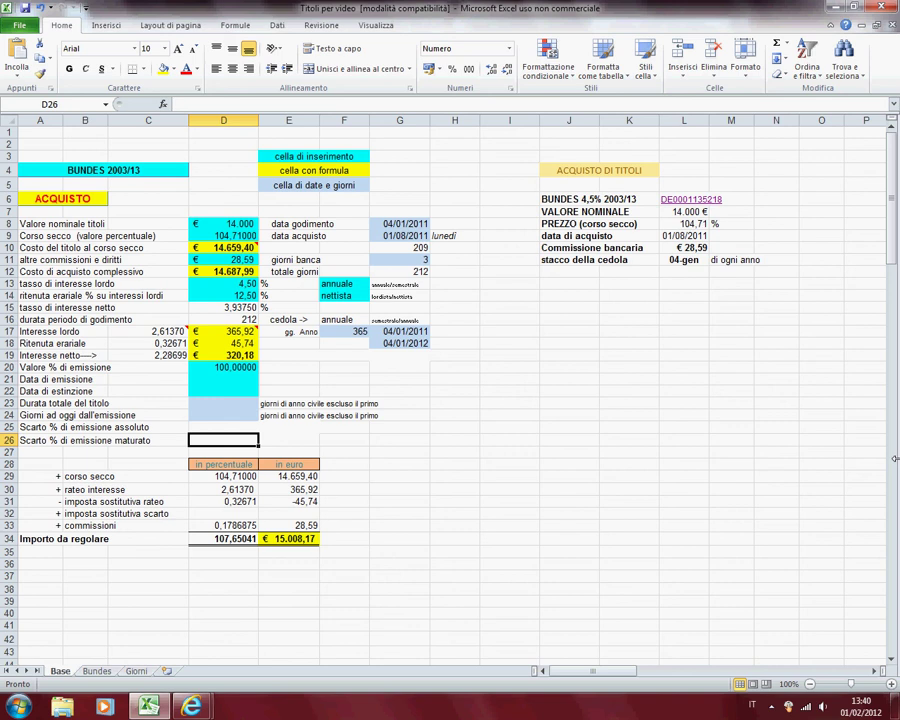
key("Down")
key("Down")
key("Down")
key("Down")
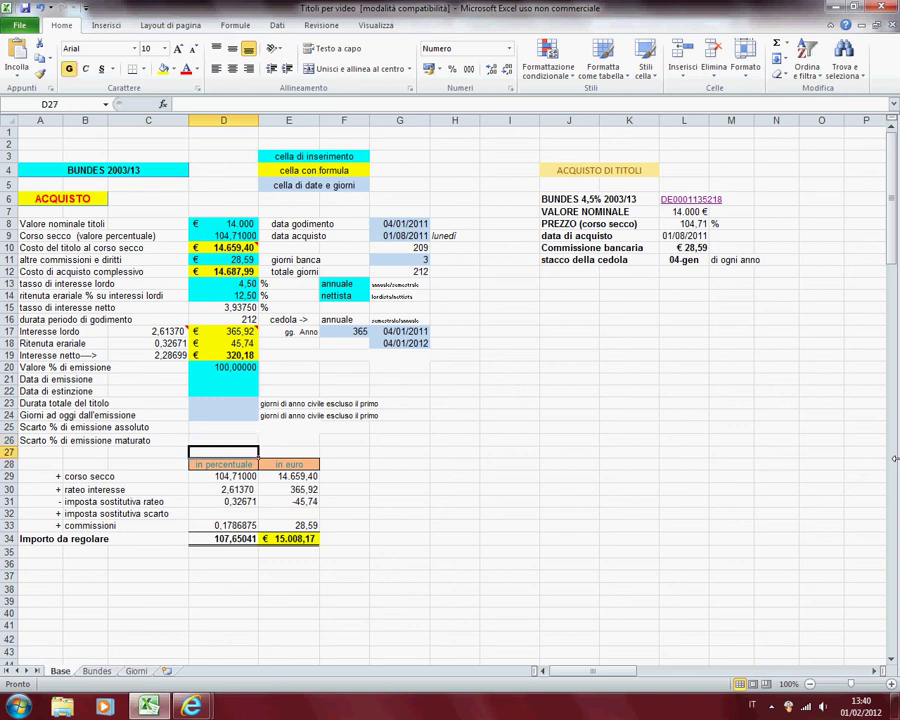
key("Right")
key("Up")
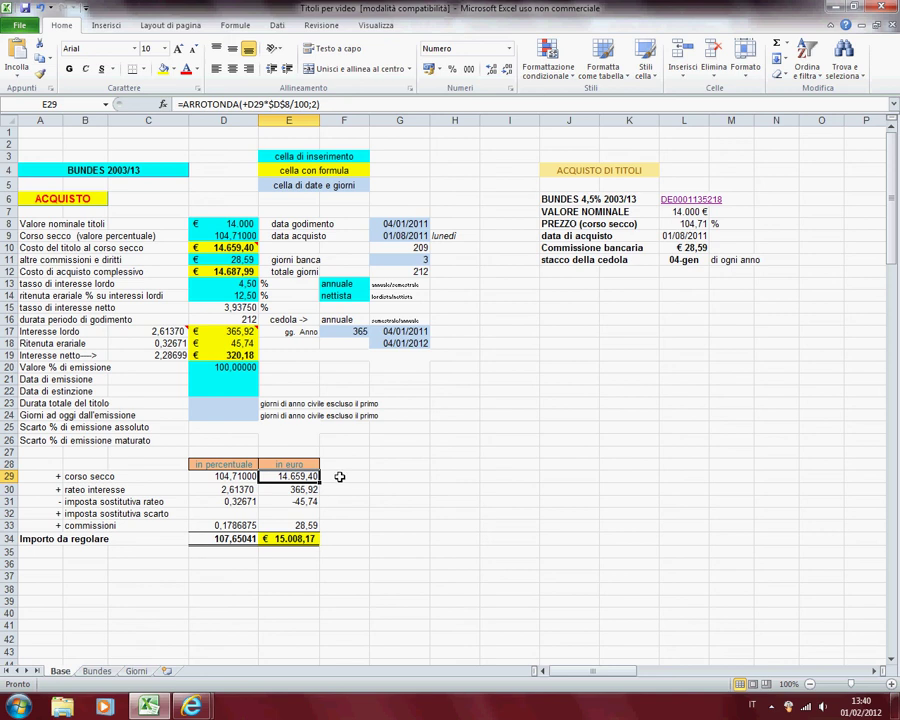
mouse_move(218, 250)
left_click(303, 488)
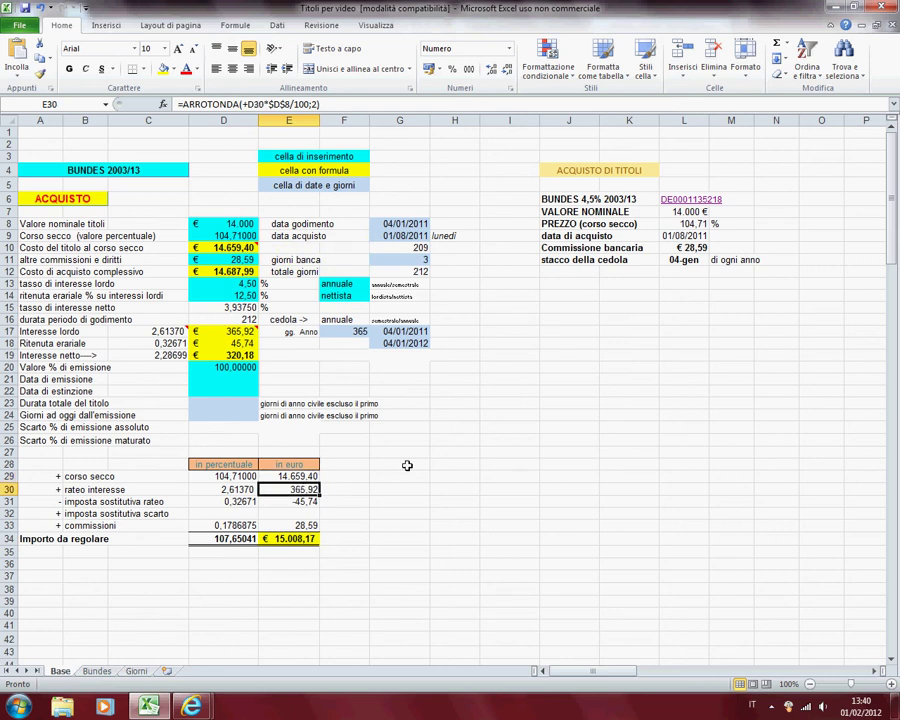
left_click(315, 502)
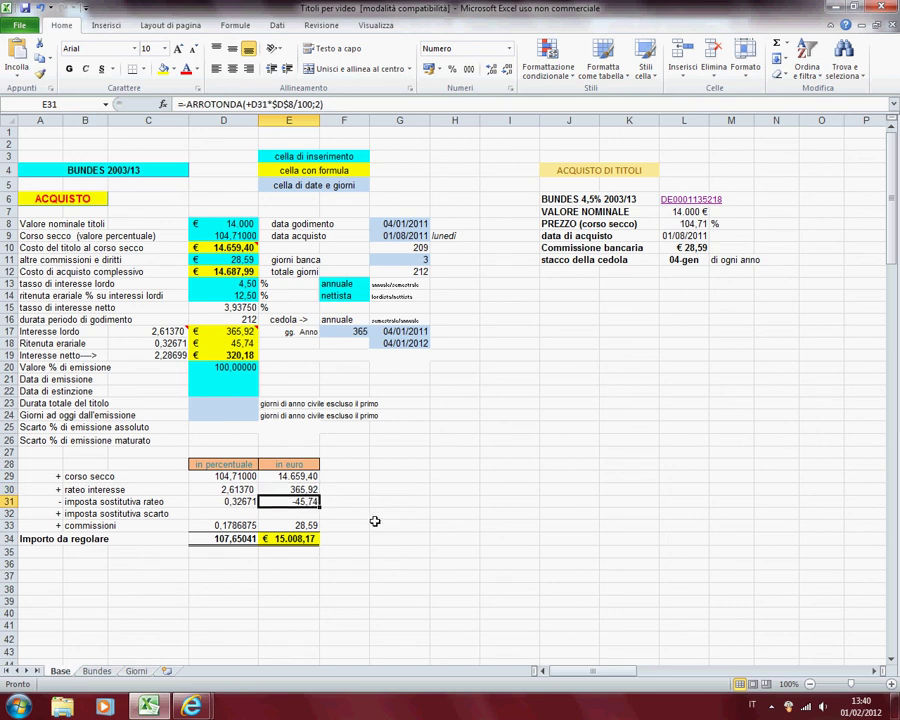
left_click(316, 526)
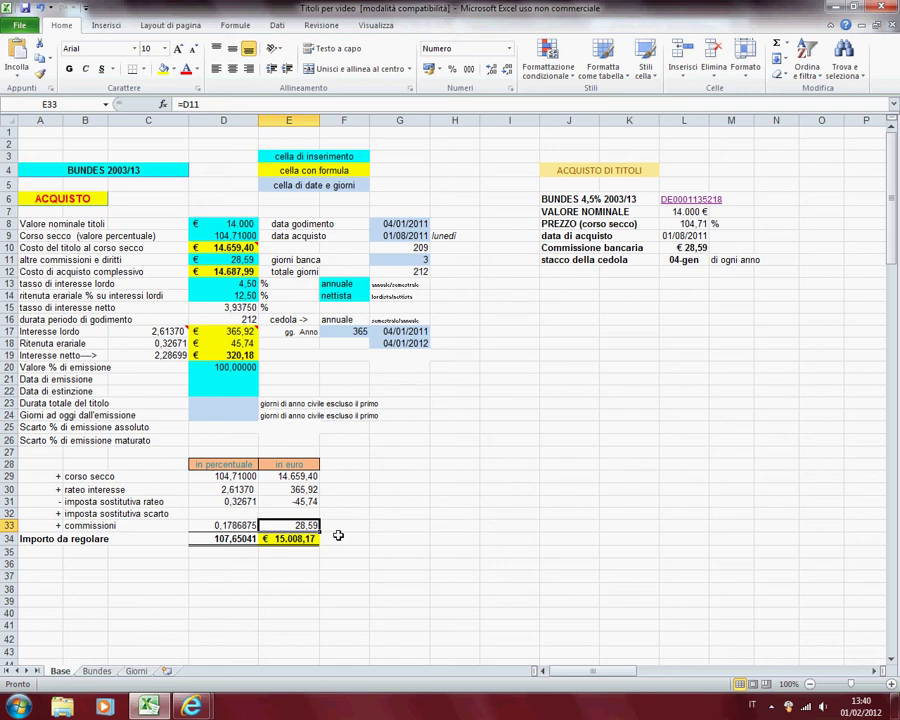
left_click(302, 539)
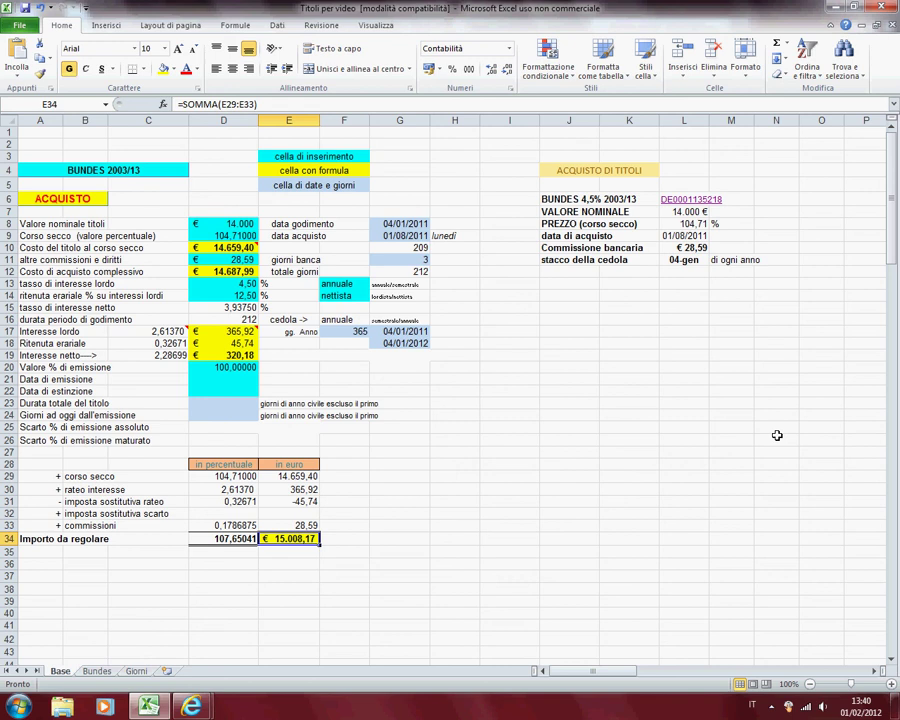